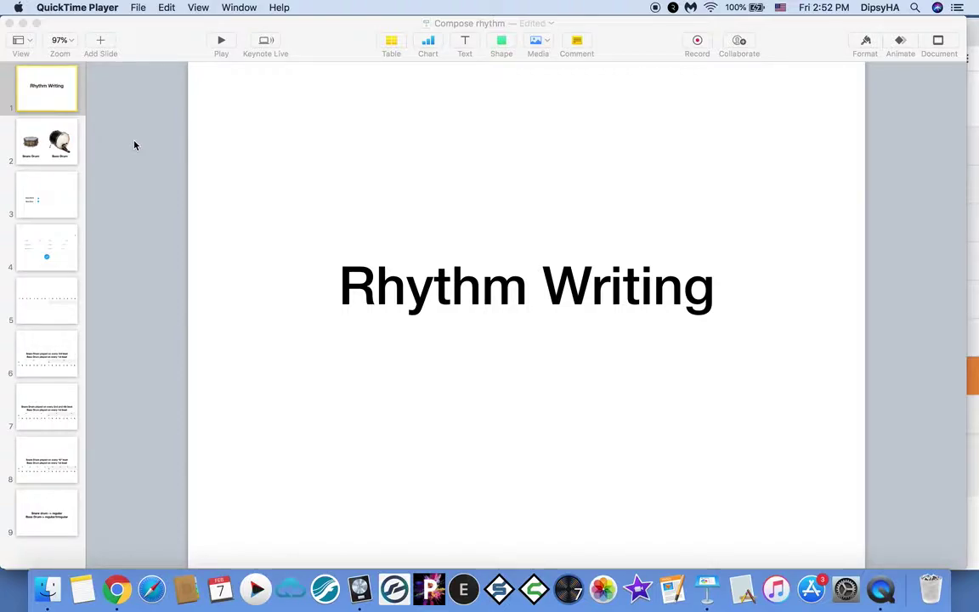
# Advance through Keynote to the snare and bass drum grid slide, then bring up Song Maker in Chrome
pyautogui.click(71, 145)
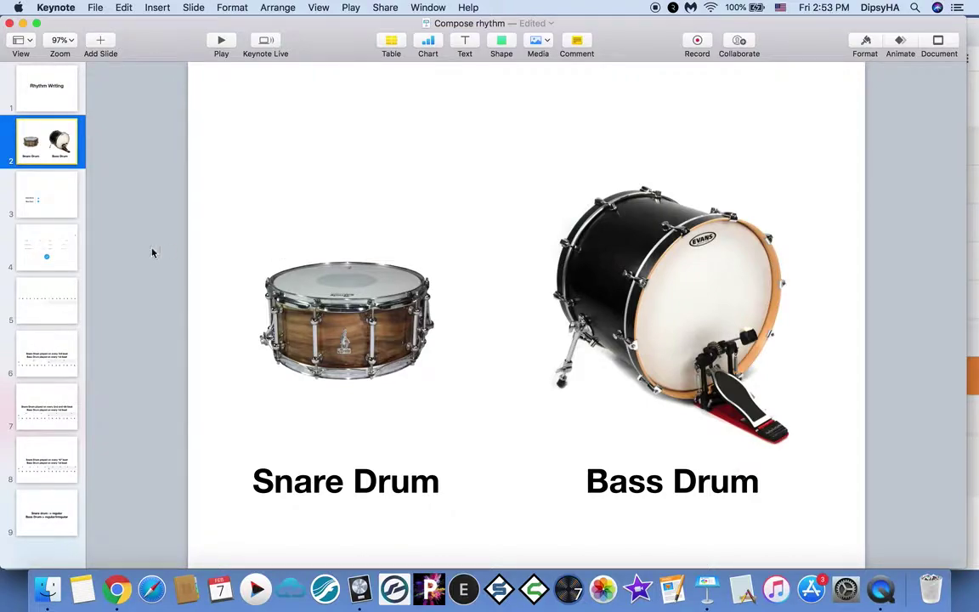
pyautogui.click(72, 204)
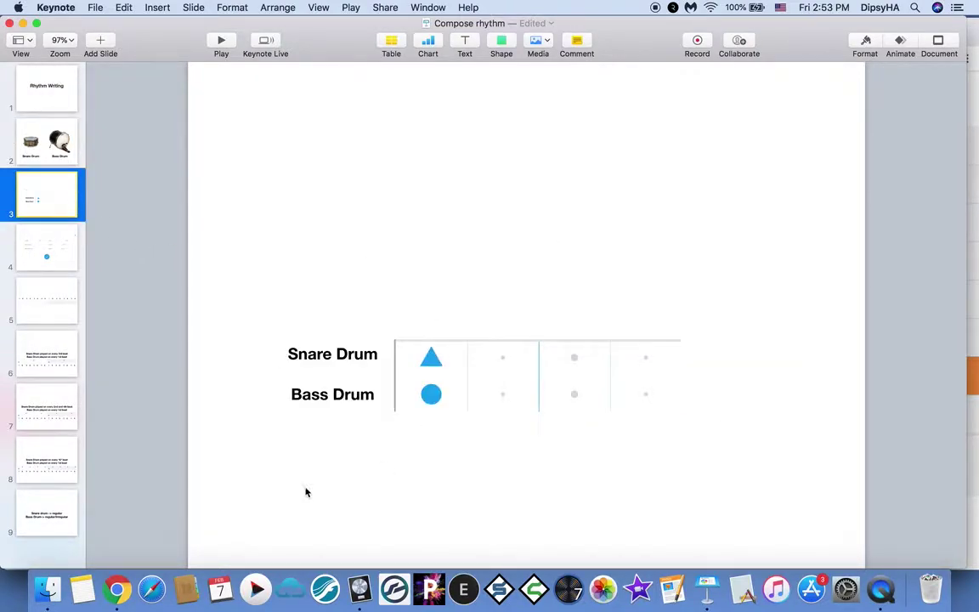
pyautogui.click(121, 587)
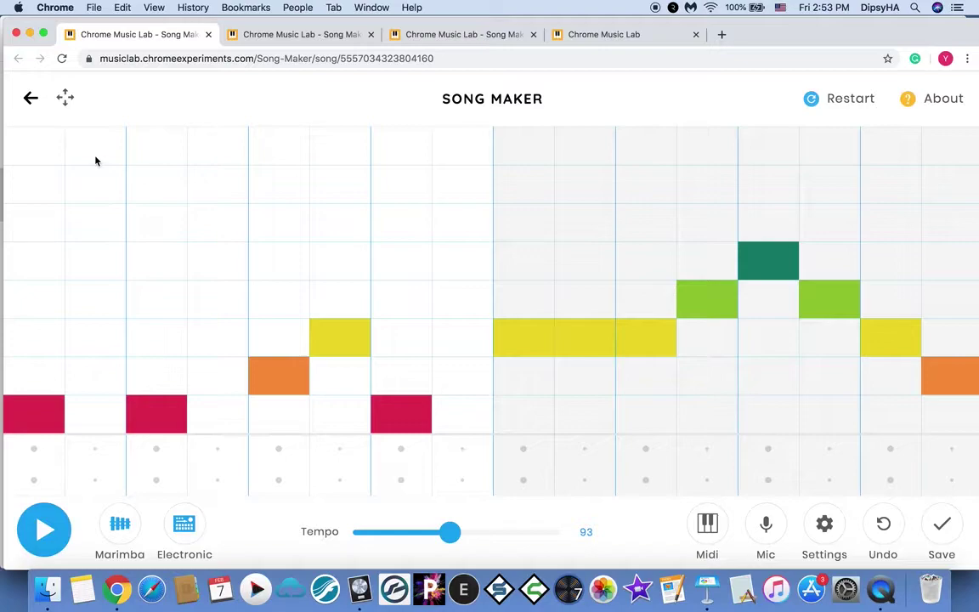
# Add five snare triangles across the upper drum row, then sweep them away
pyautogui.moveTo(95, 161)
pyautogui.mouseDown()
pyautogui.moveTo(113, 402)
pyautogui.moveTo(113, 376)
pyautogui.moveTo(105, 409)
pyautogui.moveTo(105, 151)
pyautogui.mouseUp()
pyautogui.click(109, 227)
pyautogui.click(99, 451)
pyautogui.click(158, 451)
pyautogui.click(219, 453)
pyautogui.click(280, 455)
pyautogui.click(312, 457)
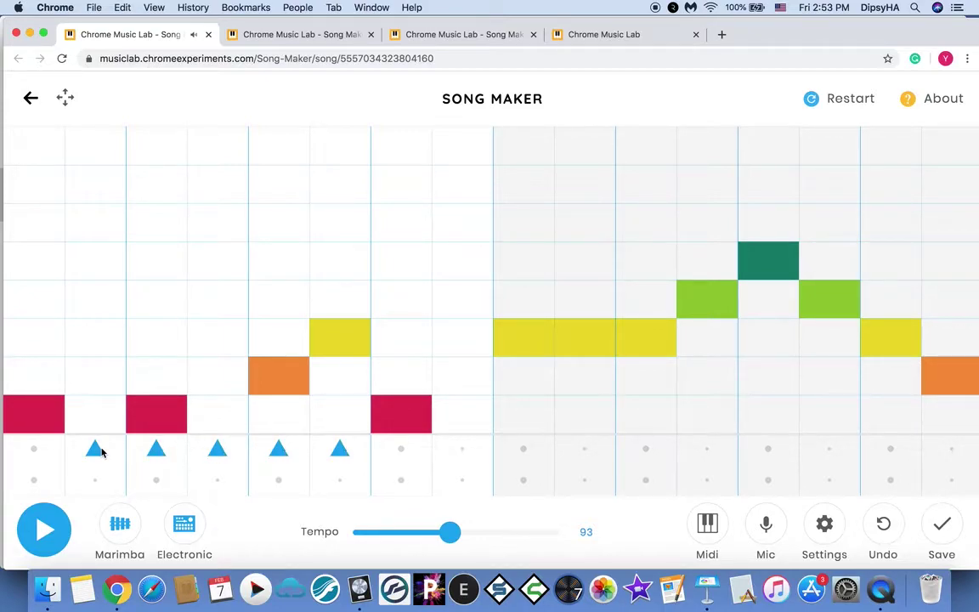
pyautogui.moveTo(95, 449); pyautogui.dragTo(339, 454)
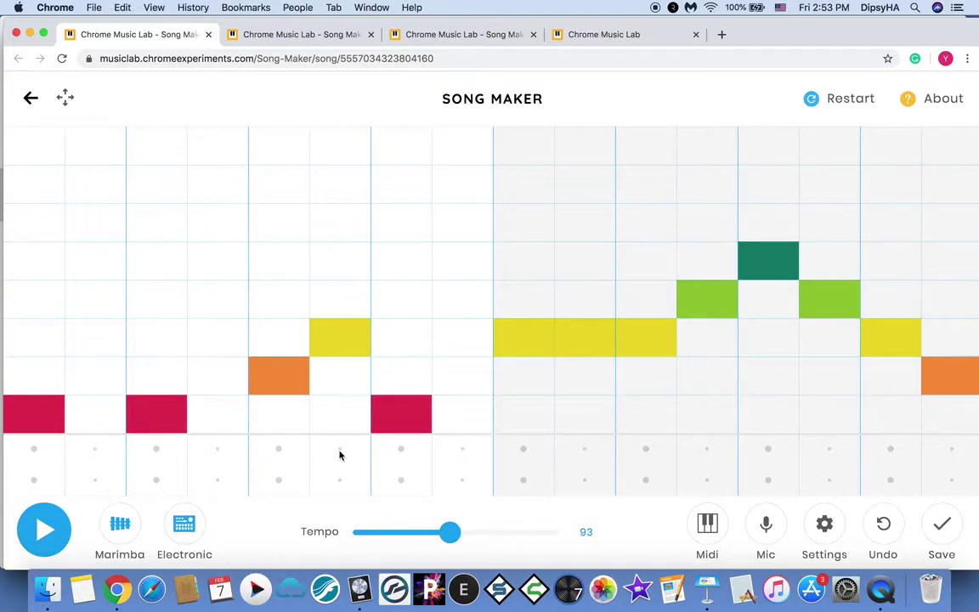
# Add four bass circles in the lower drum row, erase them, and return to Keynote slide 4
pyautogui.click(97, 482)
pyautogui.click(34, 481)
pyautogui.click(156, 480)
pyautogui.click(279, 481)
pyautogui.click(279, 480)
pyautogui.click(156, 481)
pyautogui.click(95, 481)
pyautogui.click(34, 480)
pyautogui.press('super+Tab')
pyautogui.click(61, 236)
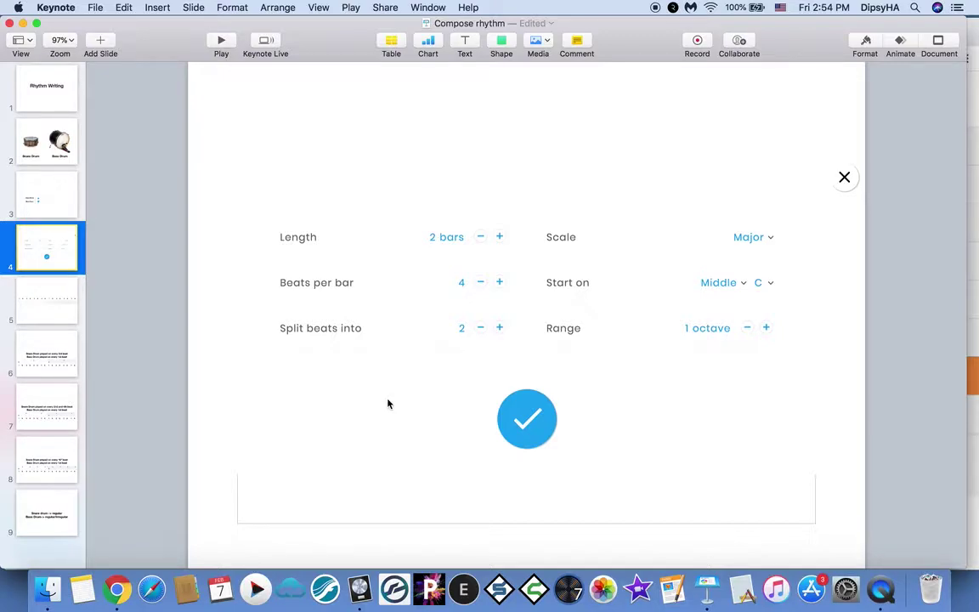
# Show the 1 & 2 & 3 & 4 & counting slide in Keynote, then return to Song Maker
pyautogui.click(66, 310)
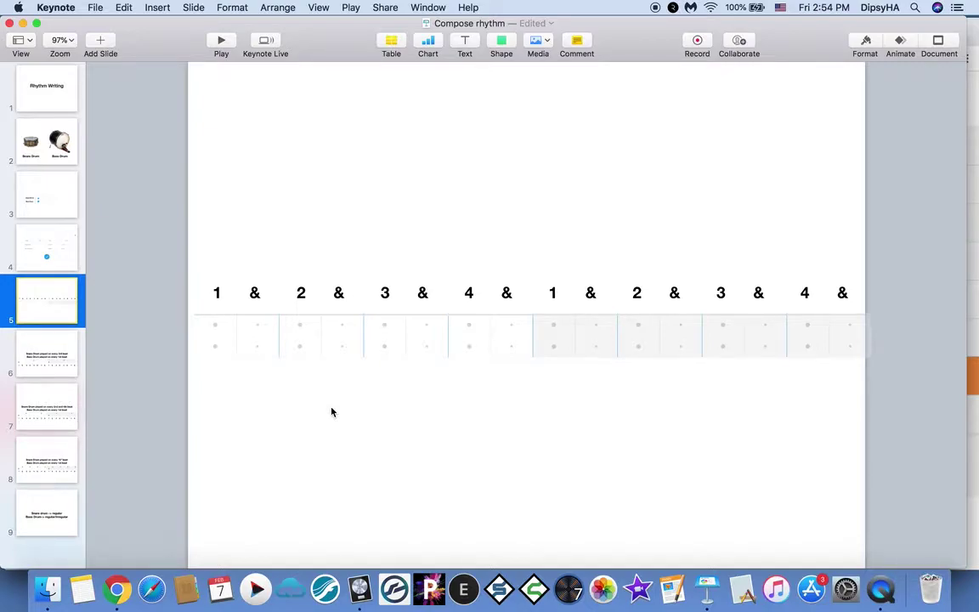
pyautogui.press('super+Tab')
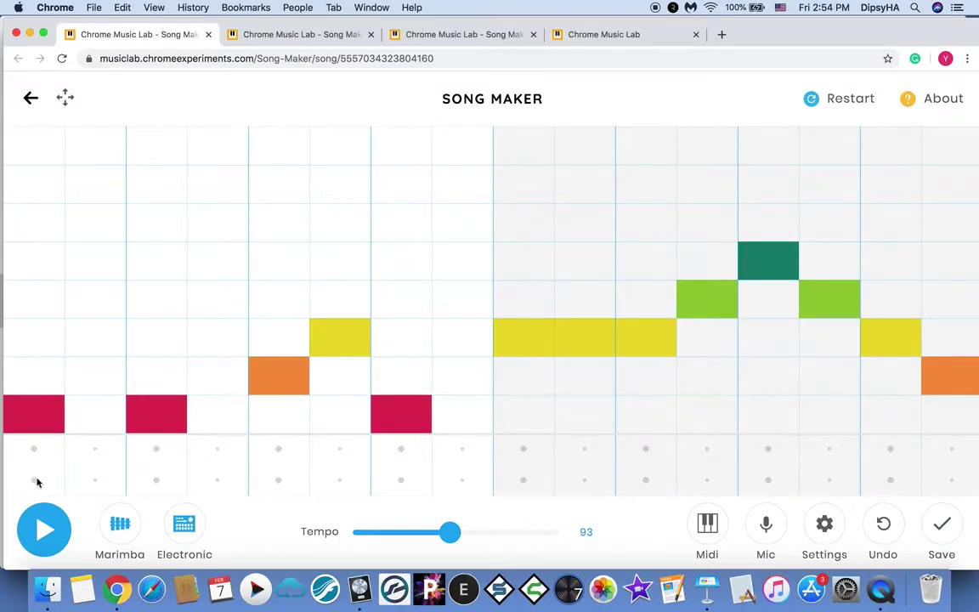
# Place eight bass circles on beats 1–4 of both bars, briefly testing a snare on beat 4
pyautogui.click(34, 481)
pyautogui.click(158, 483)
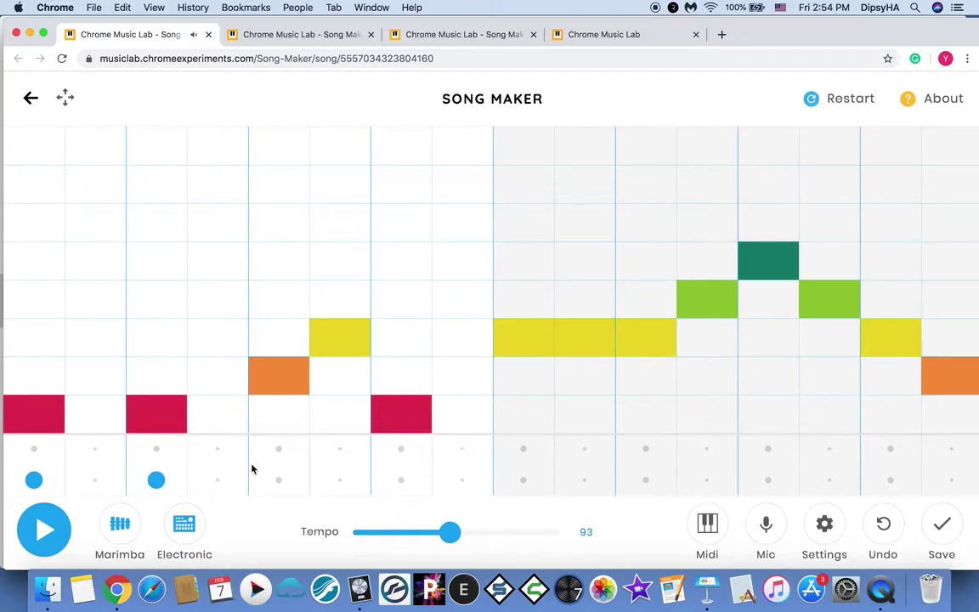
pyautogui.click(277, 481)
pyautogui.click(400, 480)
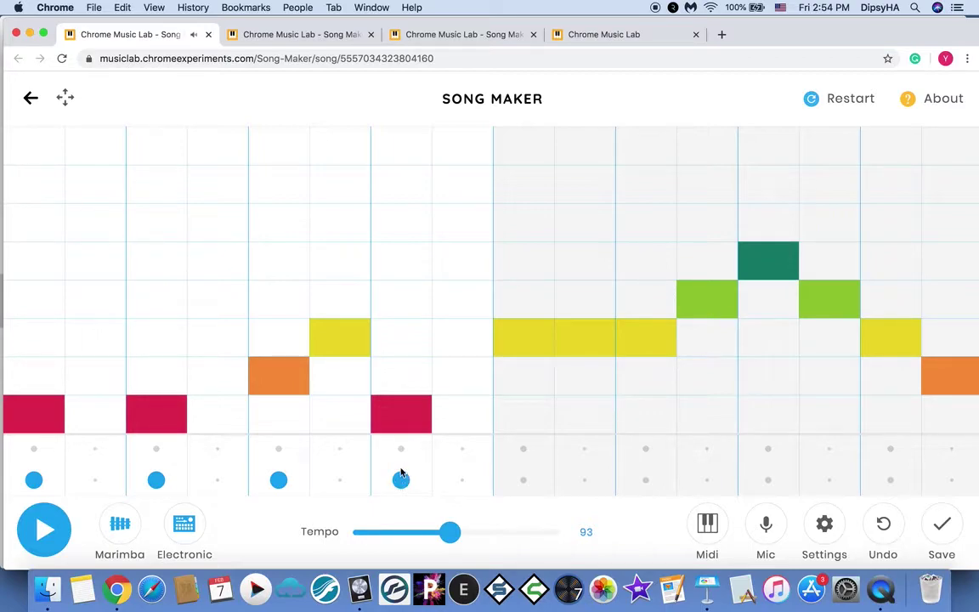
pyautogui.click(401, 454)
pyautogui.click(401, 448)
pyautogui.click(522, 470)
pyautogui.click(647, 480)
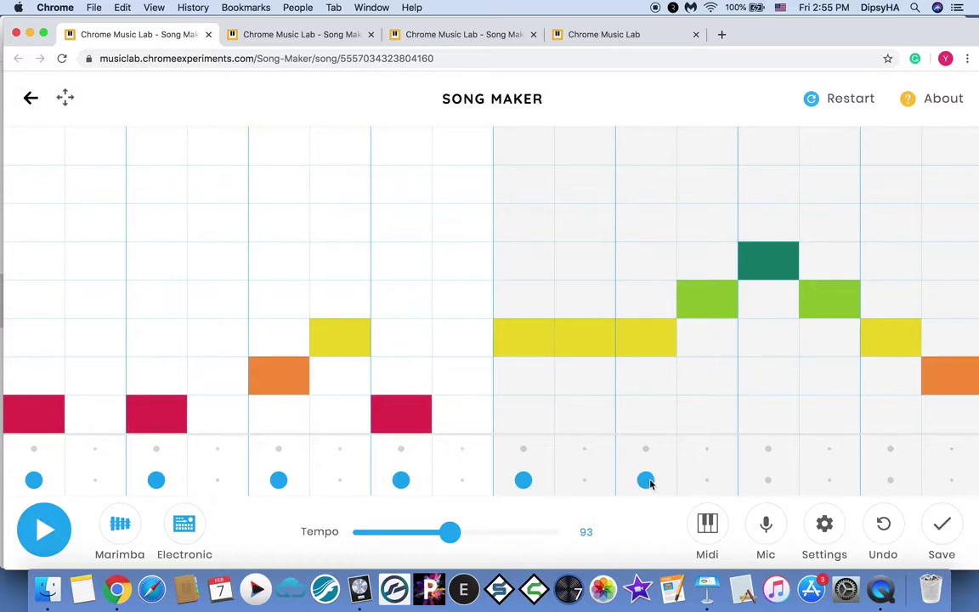
pyautogui.click(771, 483)
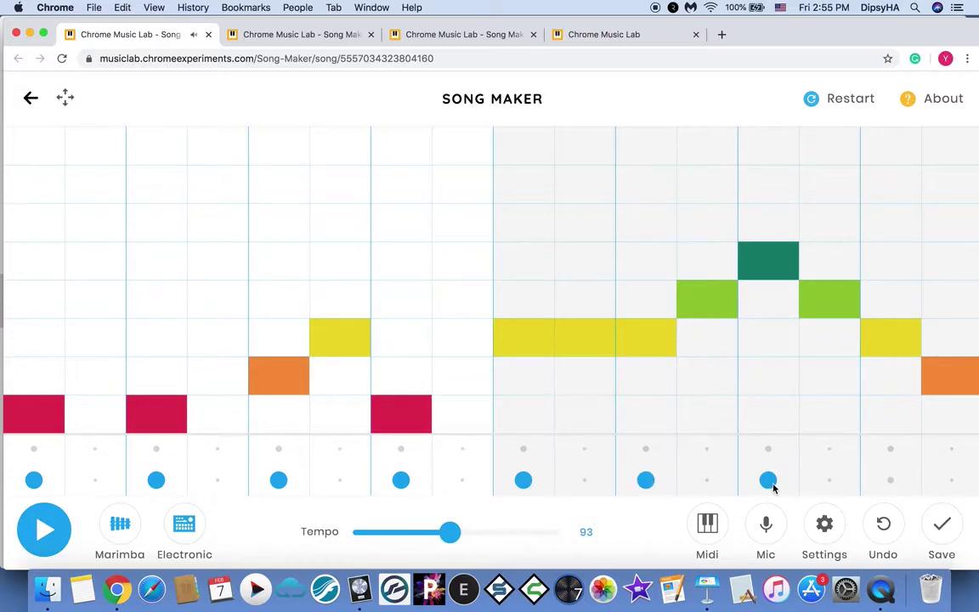
pyautogui.click(891, 481)
# Try snare triangles on the first three &s, then remove them and the extra bass circles
pyautogui.moveTo(156, 486)
pyautogui.mouseDown()
pyautogui.moveTo(517, 489)
pyautogui.moveTo(181, 499)
pyautogui.mouseUp()
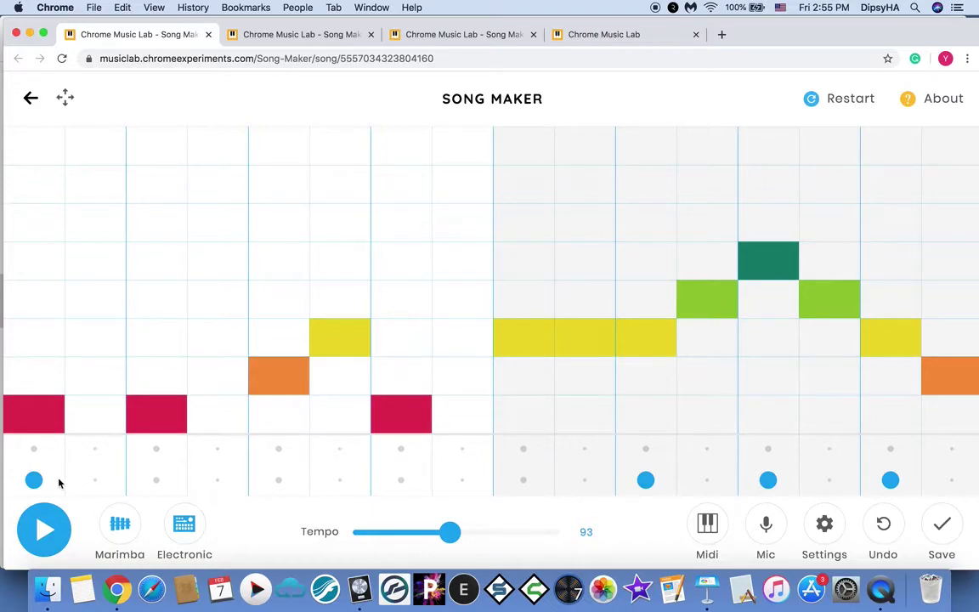
pyautogui.click(95, 457)
pyautogui.click(216, 455)
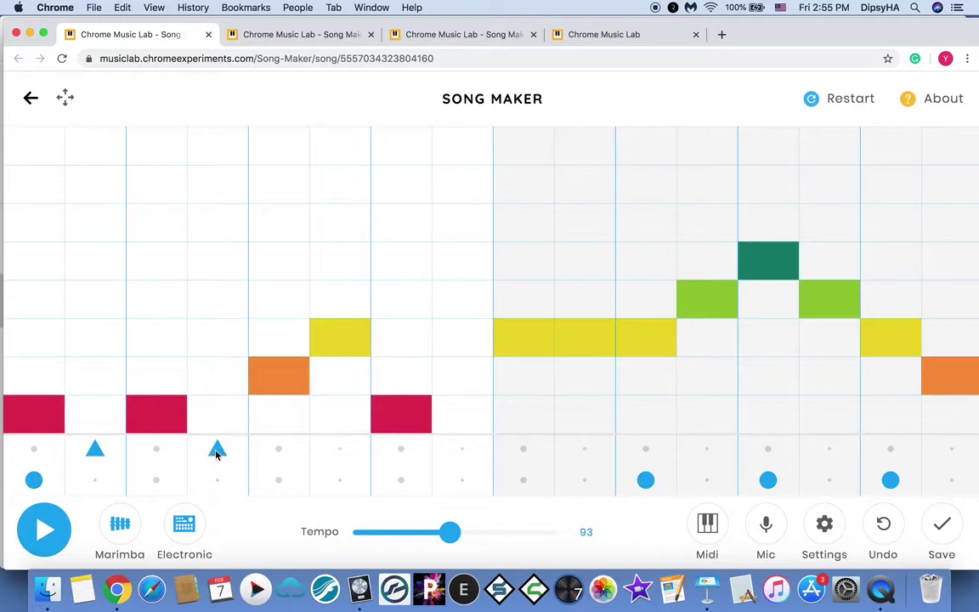
pyautogui.click(341, 453)
pyautogui.moveTo(103, 452); pyautogui.dragTo(321, 461)
pyautogui.moveTo(648, 483); pyautogui.dragTo(897, 490)
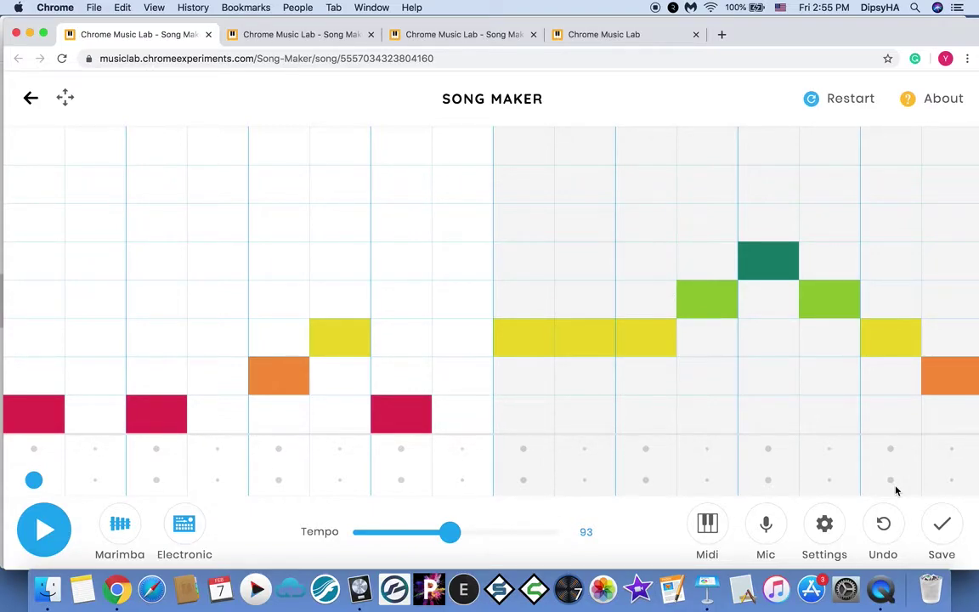
# Put snare triangles on all eight off-beats across both bars, then erase them all
pyautogui.click(94, 450)
pyautogui.click(217, 451)
pyautogui.click(339, 451)
pyautogui.click(462, 451)
pyautogui.click(584, 451)
pyautogui.click(706, 451)
pyautogui.click(829, 450)
pyautogui.click(951, 450)
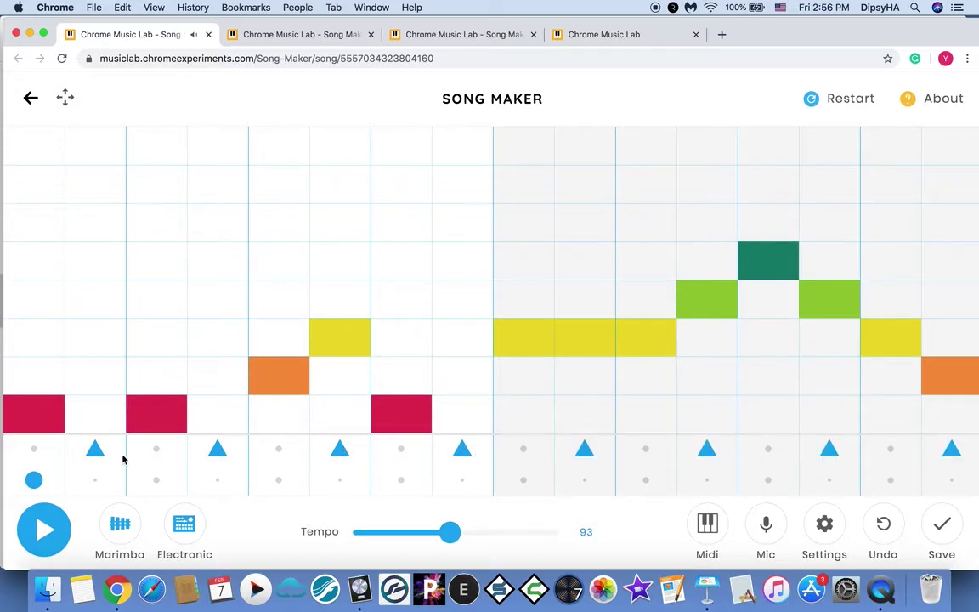
pyautogui.moveTo(95, 453); pyautogui.dragTo(560, 460)
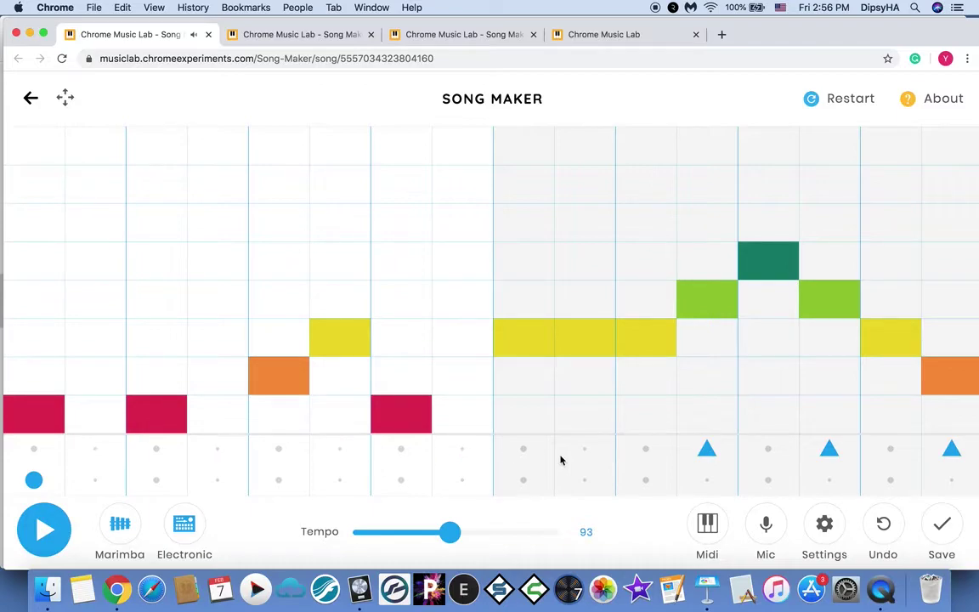
pyautogui.click(709, 451)
pyautogui.click(950, 452)
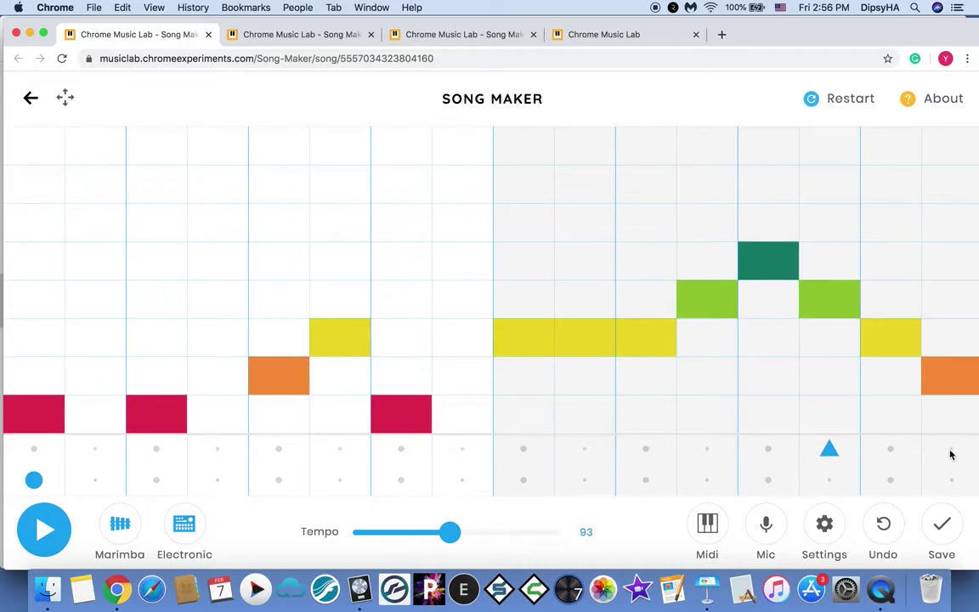
pyautogui.click(817, 457)
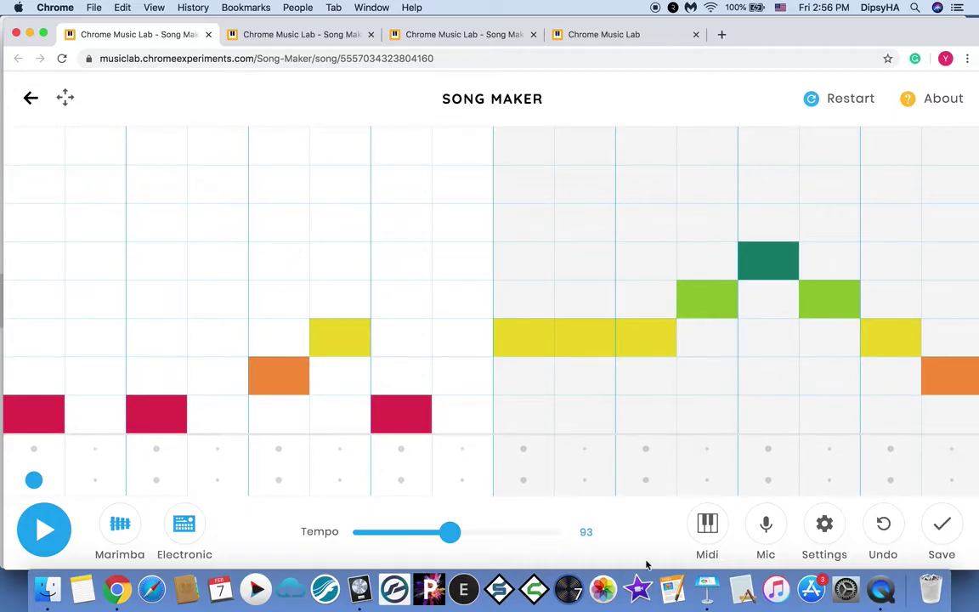
# Show Keynote slide 6 (snare every 3rd beat, bass every 1st), then return to Song Maker
pyautogui.click(704, 592)
pyautogui.click(49, 353)
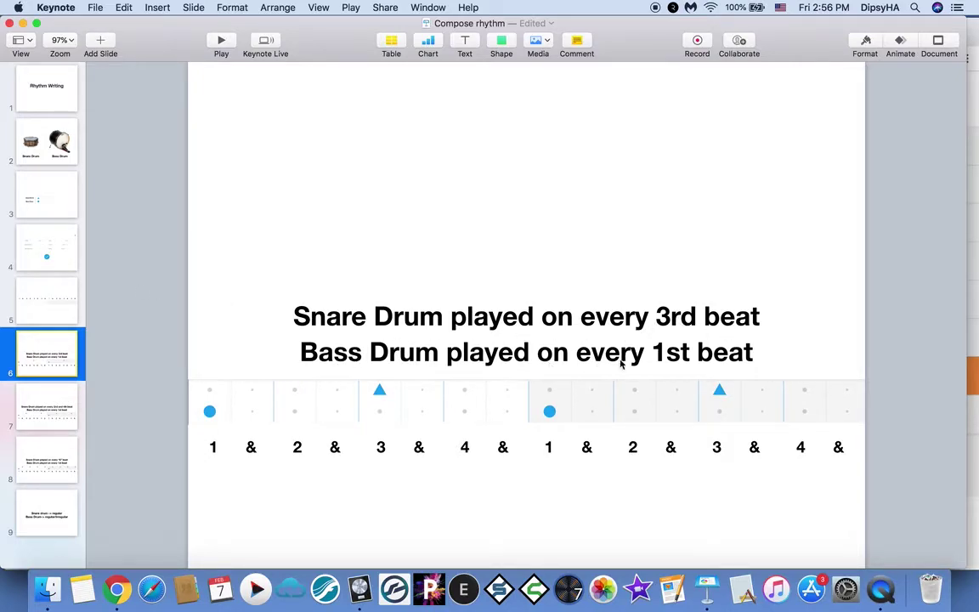
pyautogui.press('super+Tab')
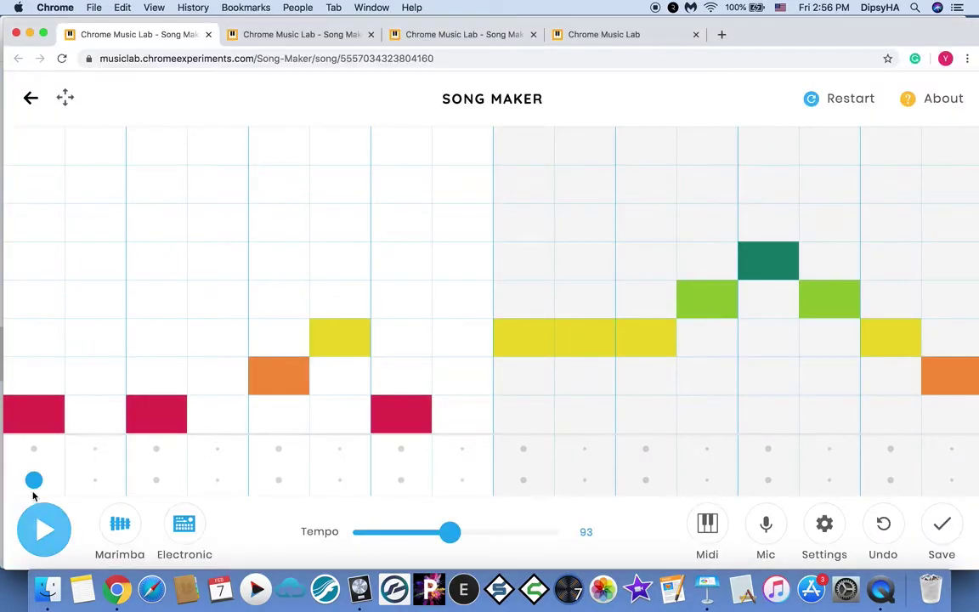
# Place bass circles on beat 1 and snare triangles on beat 3 of both bars
pyautogui.click(34, 481)
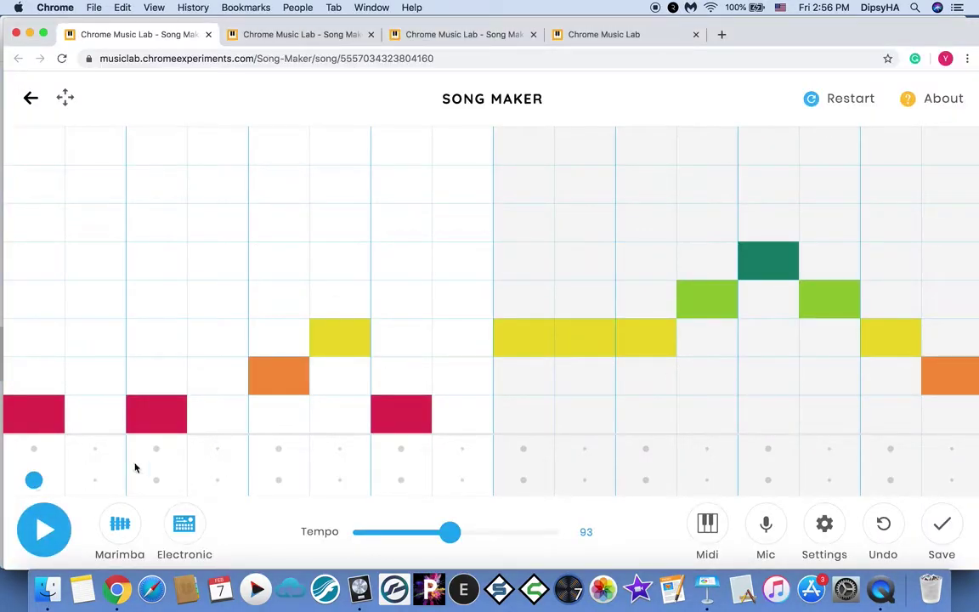
pyautogui.click(279, 449)
pyautogui.click(523, 481)
pyautogui.click(765, 452)
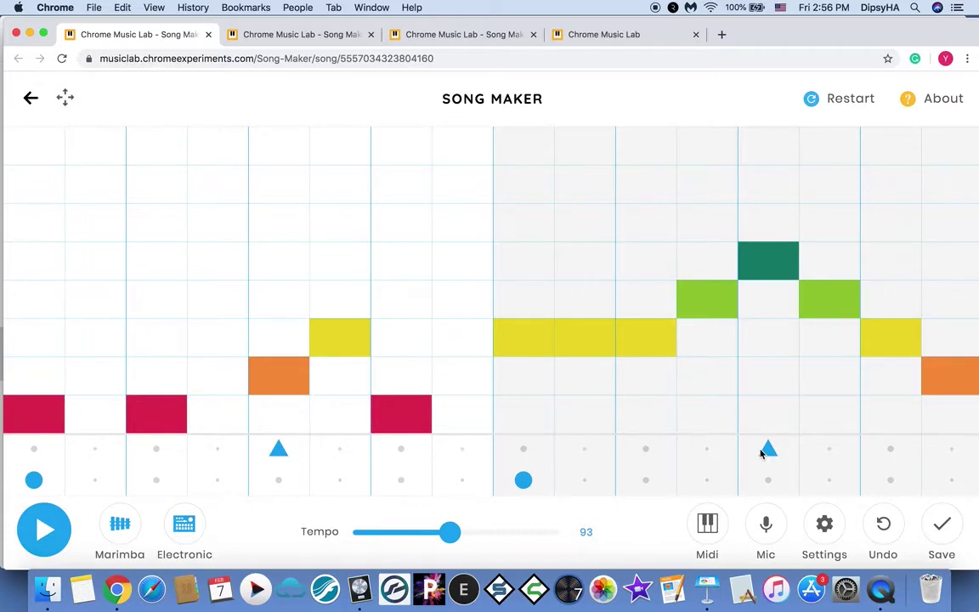
# Play the drum pattern with the melody, stop it, and return to Keynote
pyautogui.click(45, 544)
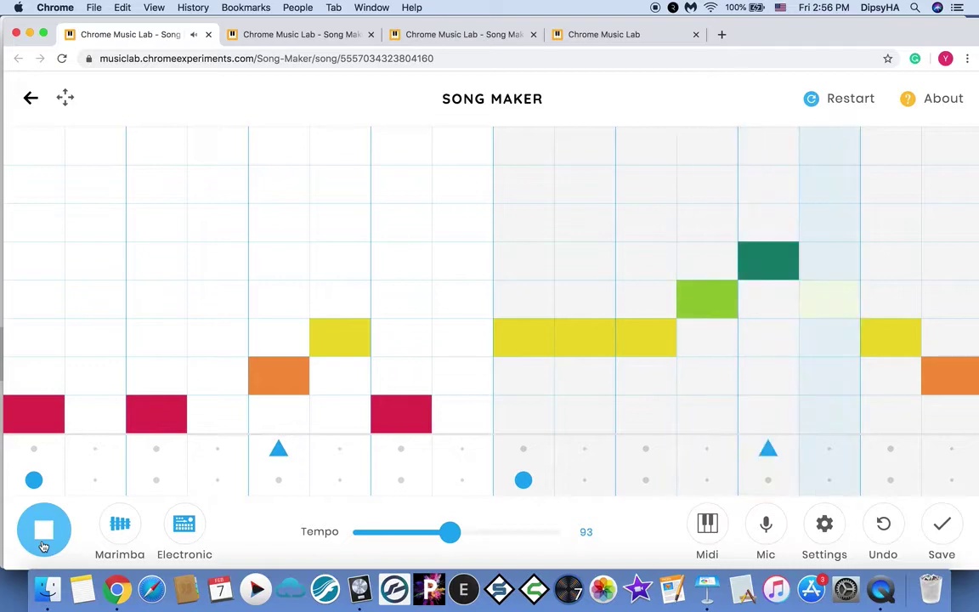
pyautogui.click(44, 546)
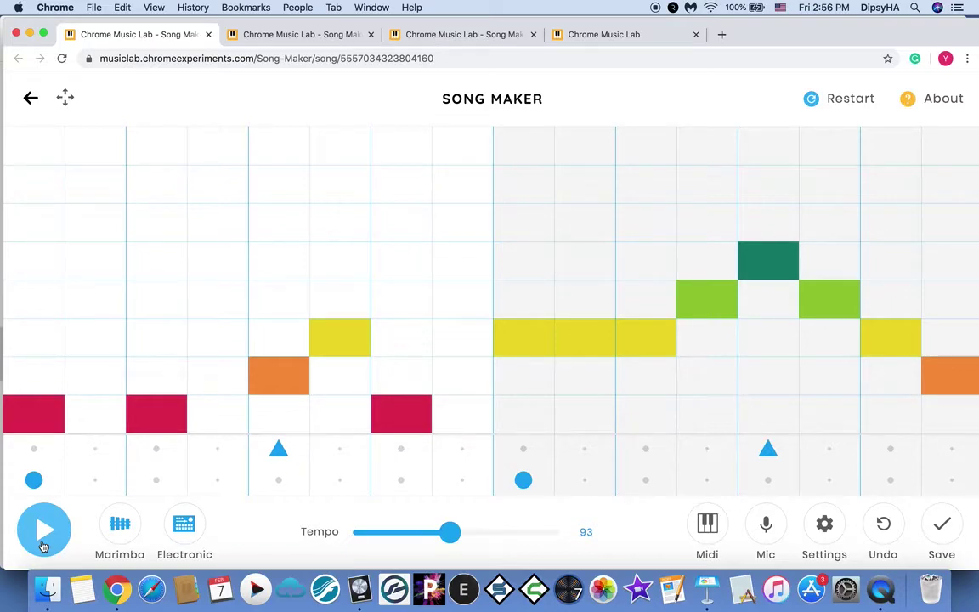
pyautogui.press('super+Tab')
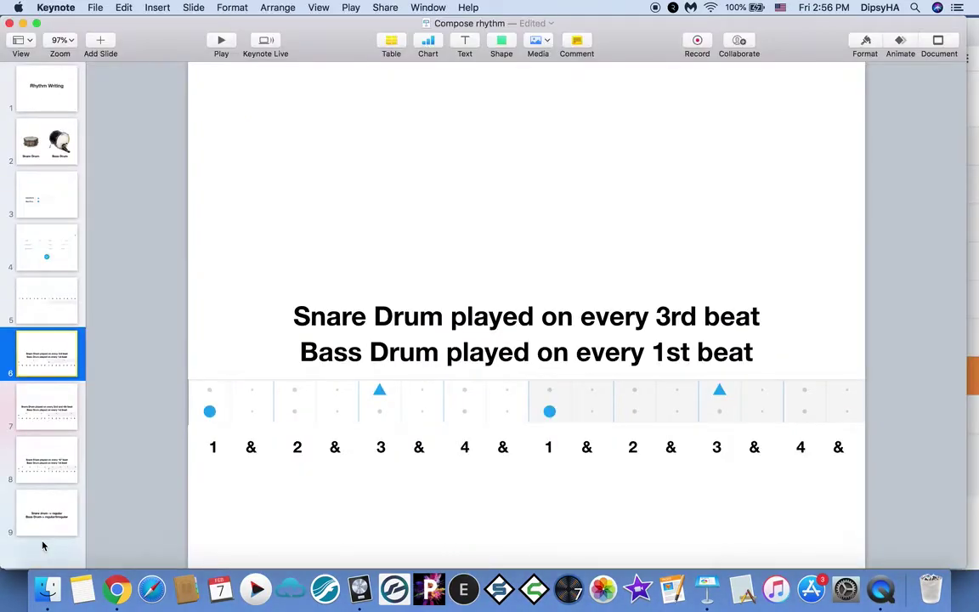
# Show Keynote slide 7 with snare on every 2nd and 4th beat, then return to Song Maker
pyautogui.click(60, 412)
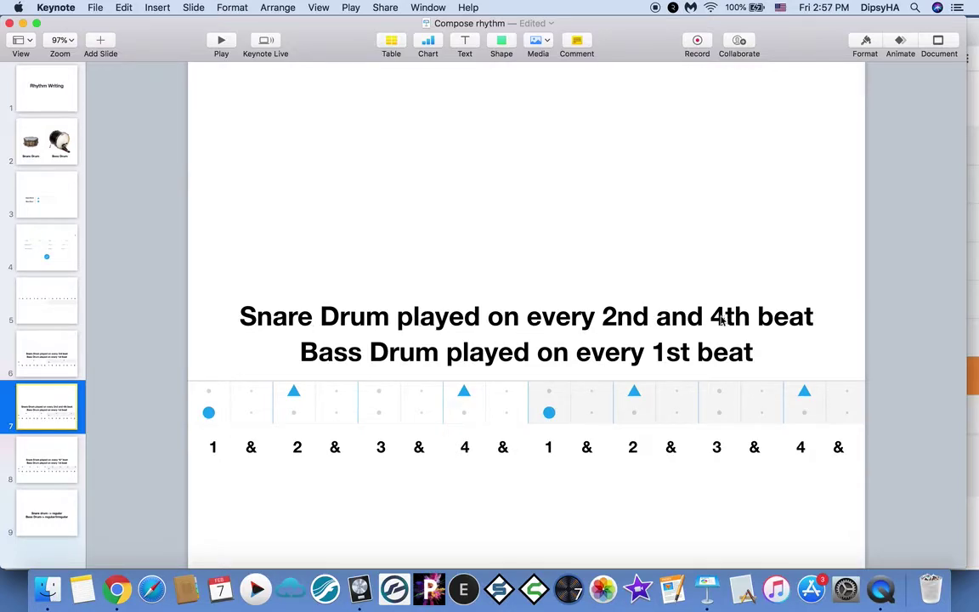
pyautogui.press('super+Tab')
# Move the snare triangles from beat 3 to beats 2 and 4 in both bars
pyautogui.click(281, 450)
pyautogui.click(769, 450)
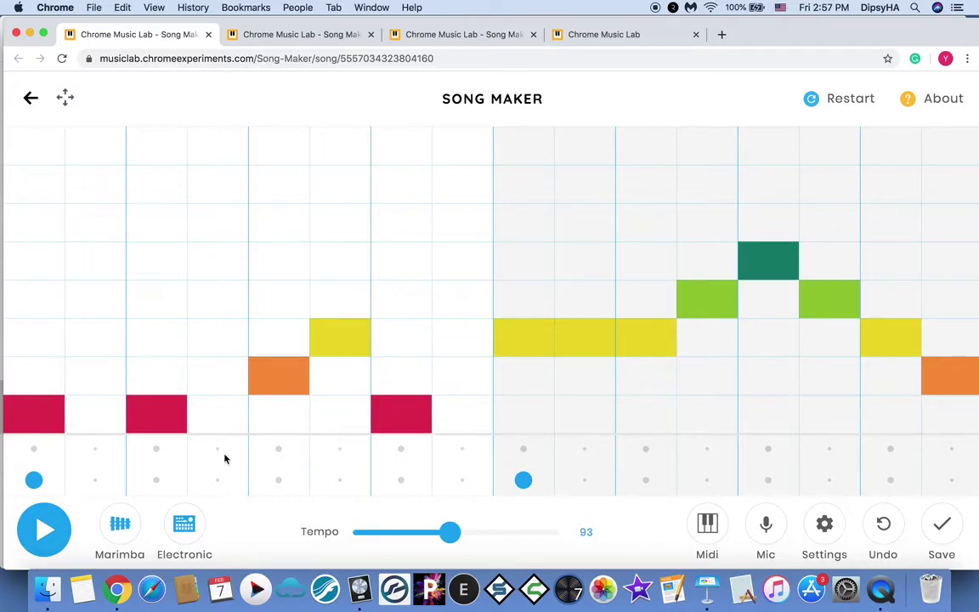
pyautogui.click(157, 450)
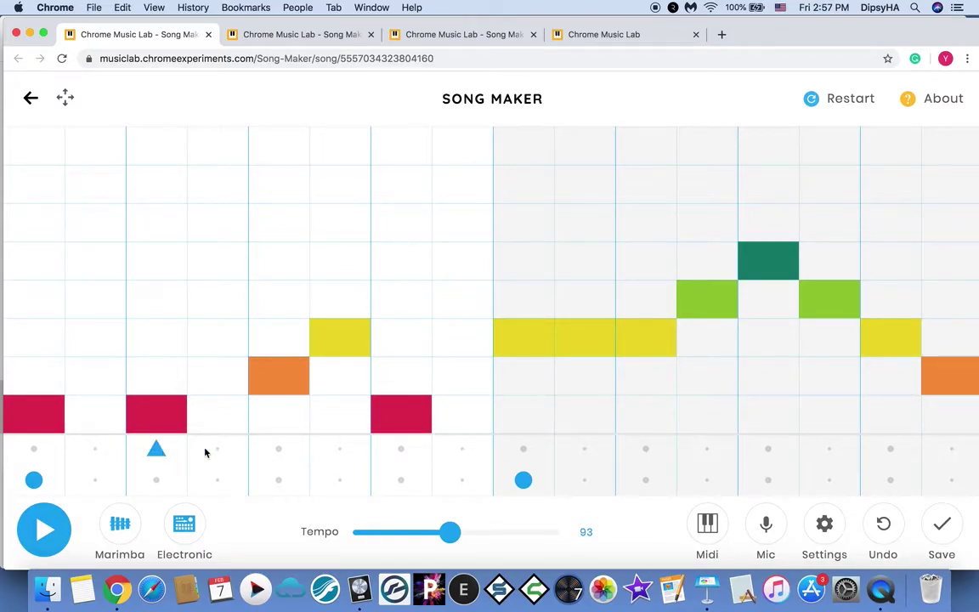
pyautogui.click(403, 454)
pyautogui.click(640, 449)
pyautogui.click(884, 449)
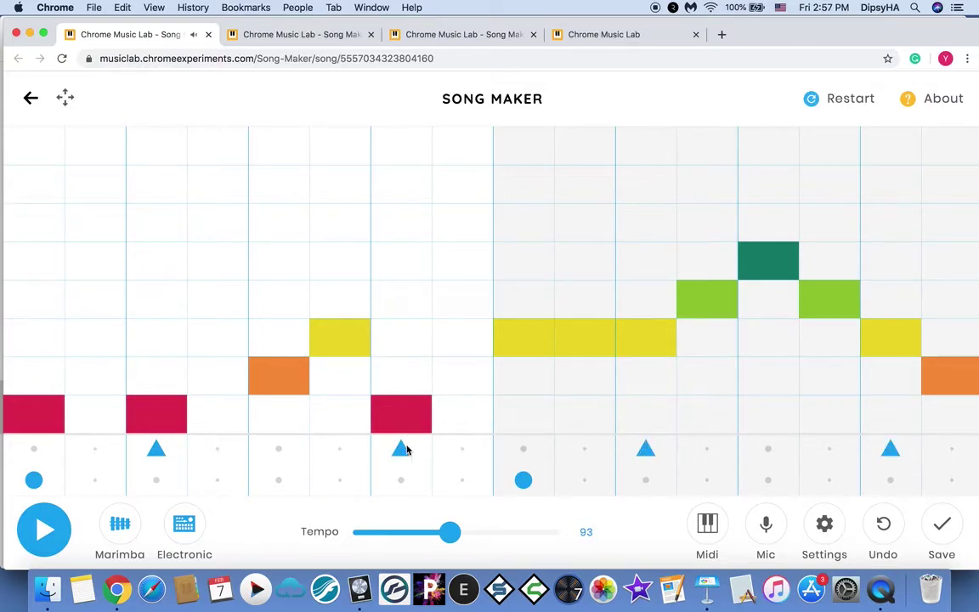
# Play and stop the backbeat, then clear all snare triangles from both bars
pyautogui.click(51, 531)
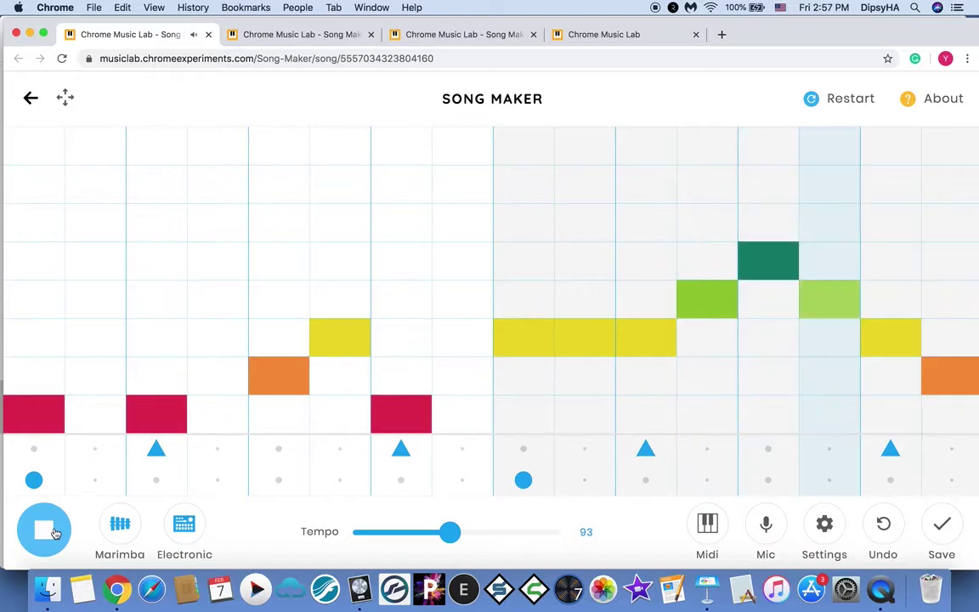
pyautogui.click(55, 533)
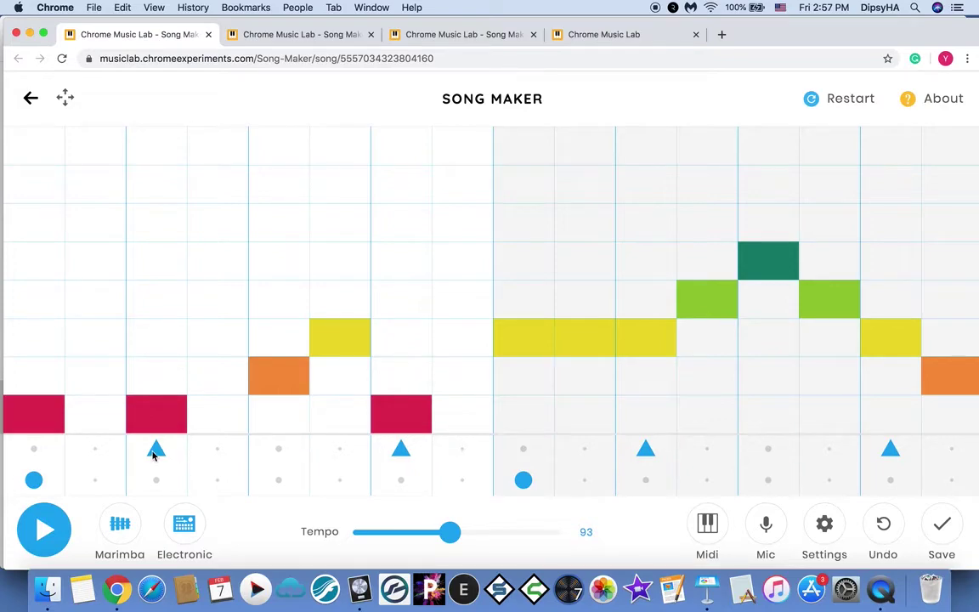
pyautogui.moveTo(153, 455); pyautogui.dragTo(456, 454)
pyautogui.moveTo(646, 450); pyautogui.dragTo(923, 462)
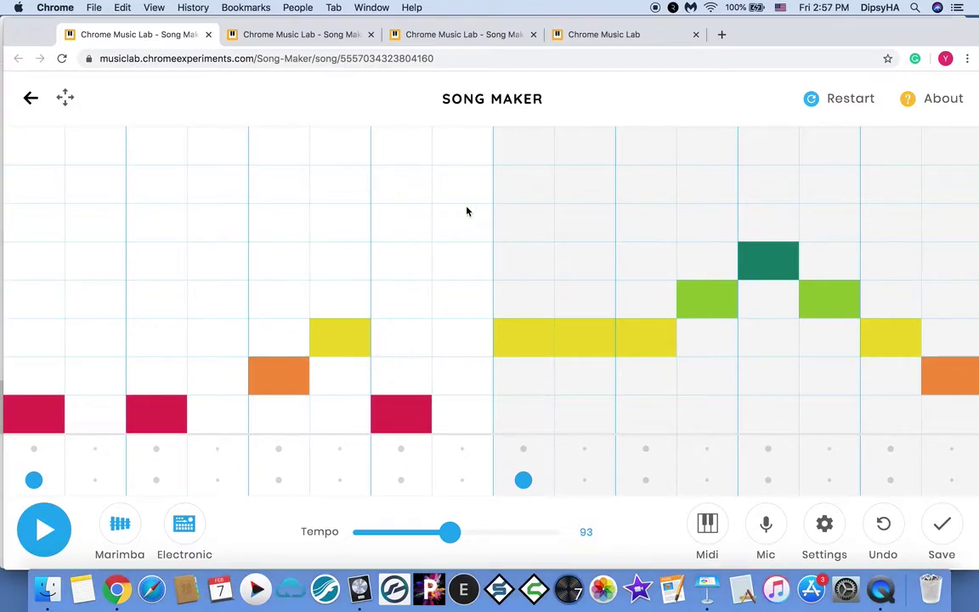
# Show Keynote slide 8 with snare on every & and bass on every 1st beat, then return to Song Maker
pyautogui.press('super+Tab')
pyautogui.click(52, 463)
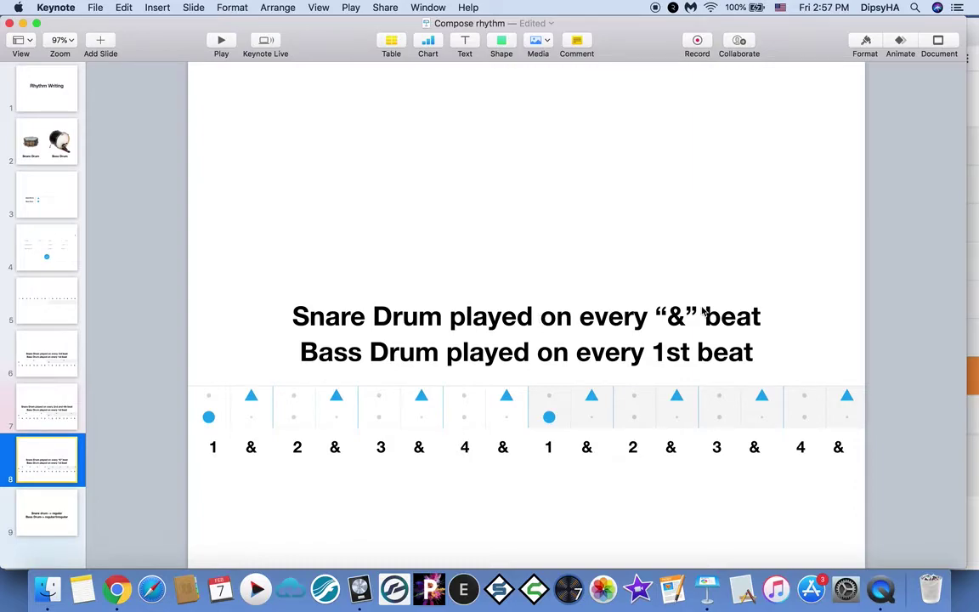
pyautogui.press('super+Tab')
# Add snare triangles in columns 2, 4, 6, 8, 10, 12, 14 and 16, then play the beat through
pyautogui.click(95, 448)
pyautogui.click(217, 451)
pyautogui.click(336, 449)
pyautogui.click(460, 455)
pyautogui.click(586, 448)
pyautogui.click(706, 452)
pyautogui.click(822, 455)
pyautogui.click(939, 455)
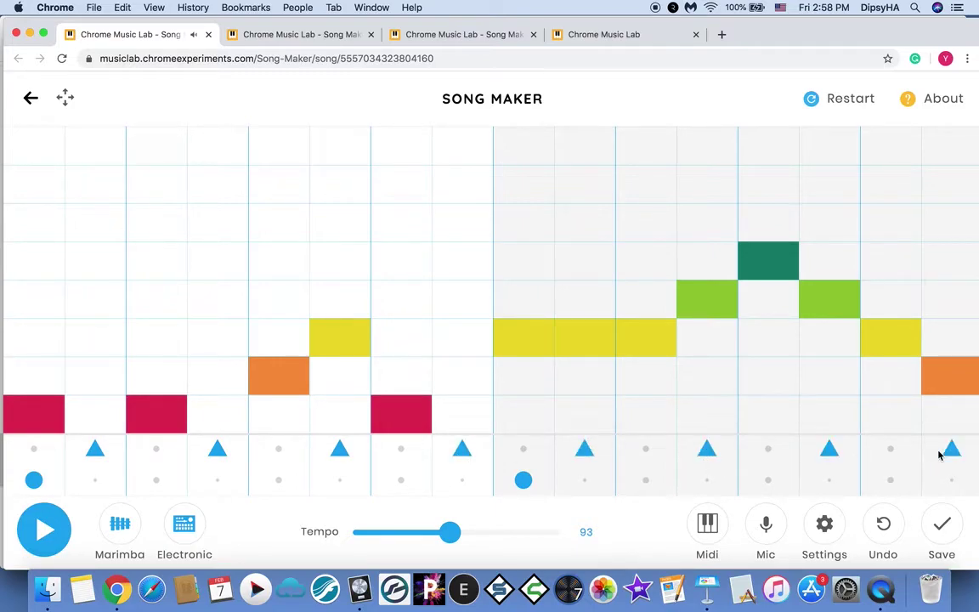
pyautogui.click(45, 513)
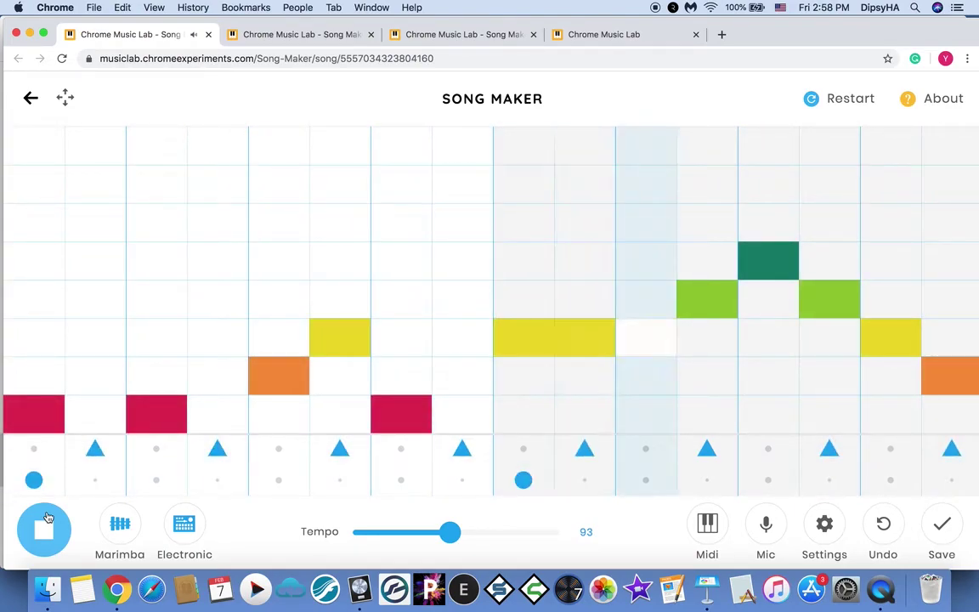
pyautogui.click(48, 518)
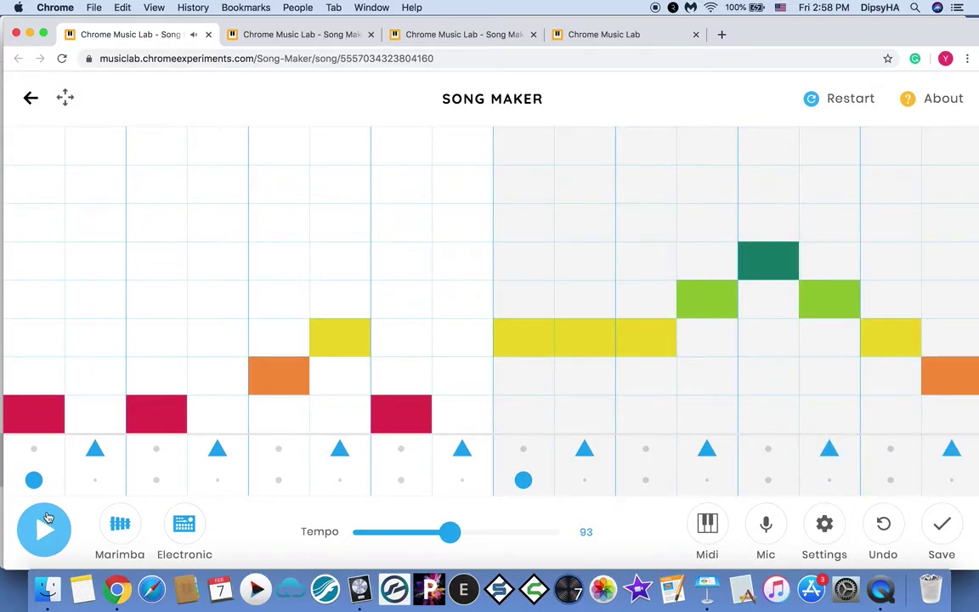
# Show Keynote slide 9 on regular snare versus regular/irregular bass drum, then return to Song Maker
pyautogui.press('super+Tab')
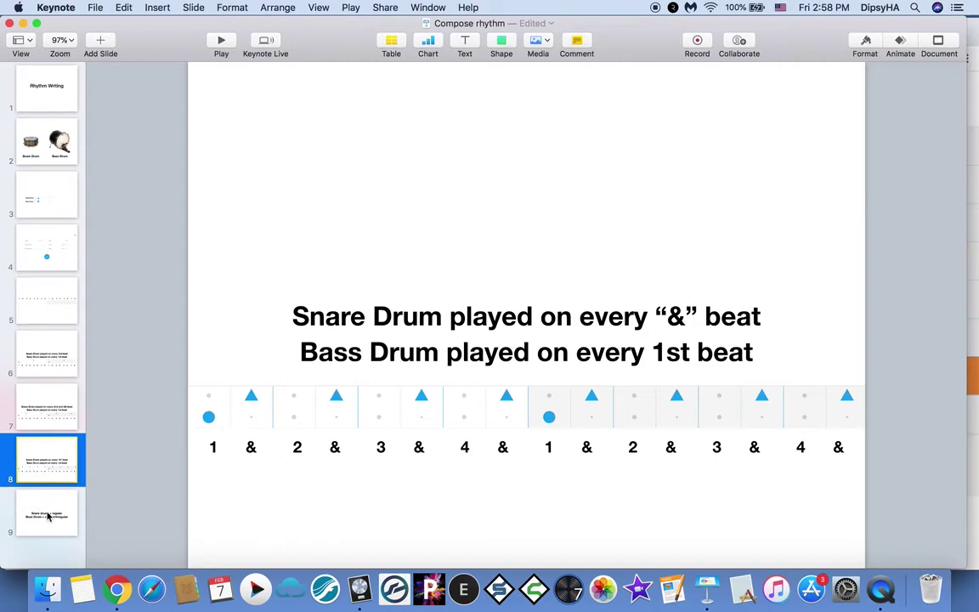
pyautogui.click(60, 514)
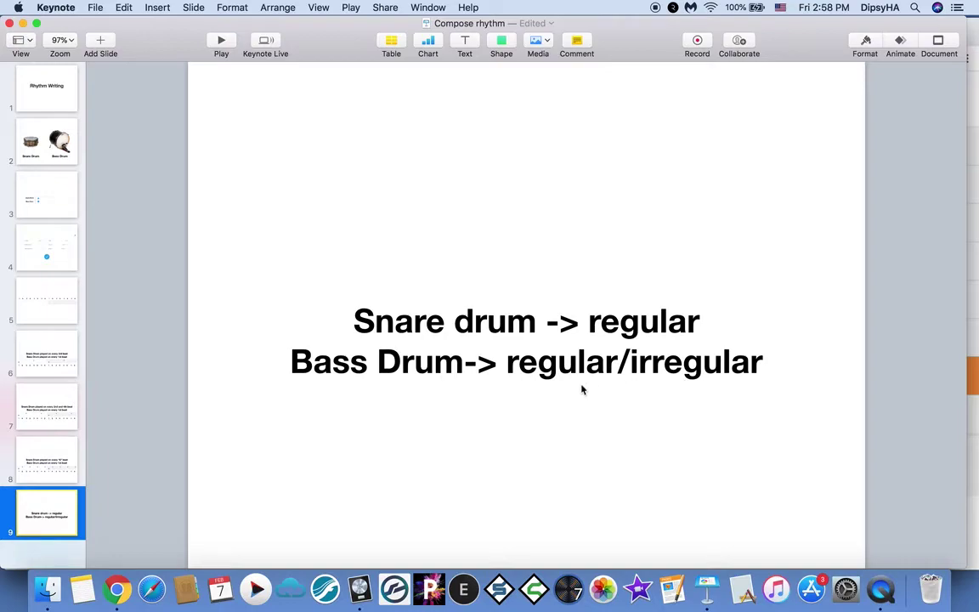
pyautogui.press('super+Tab')
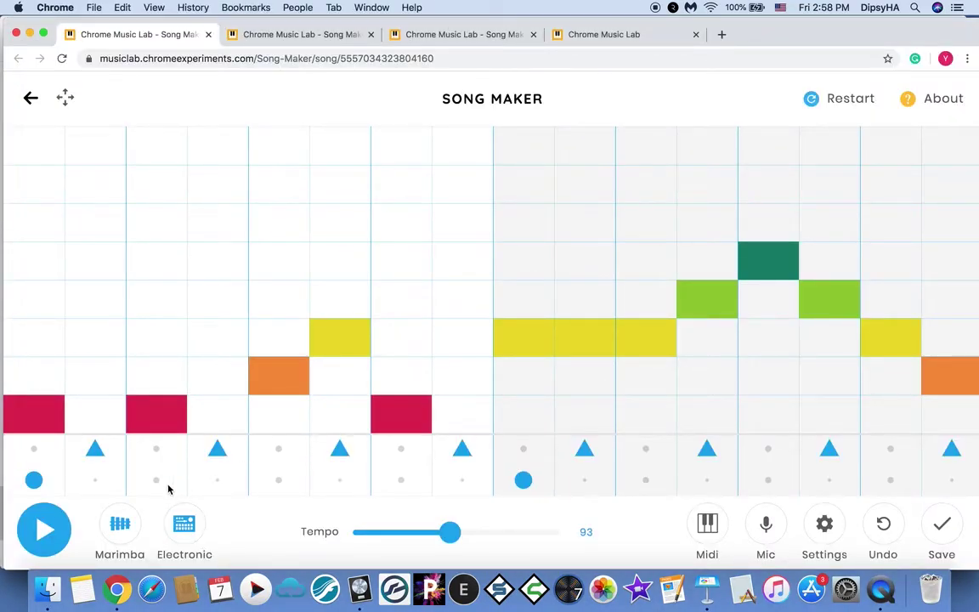
# Replace the off-beat snares with single snare triangles on beat 3 of each bar (columns 5 and 13)
pyautogui.click(95, 448)
pyautogui.click(340, 448)
pyautogui.click(585, 448)
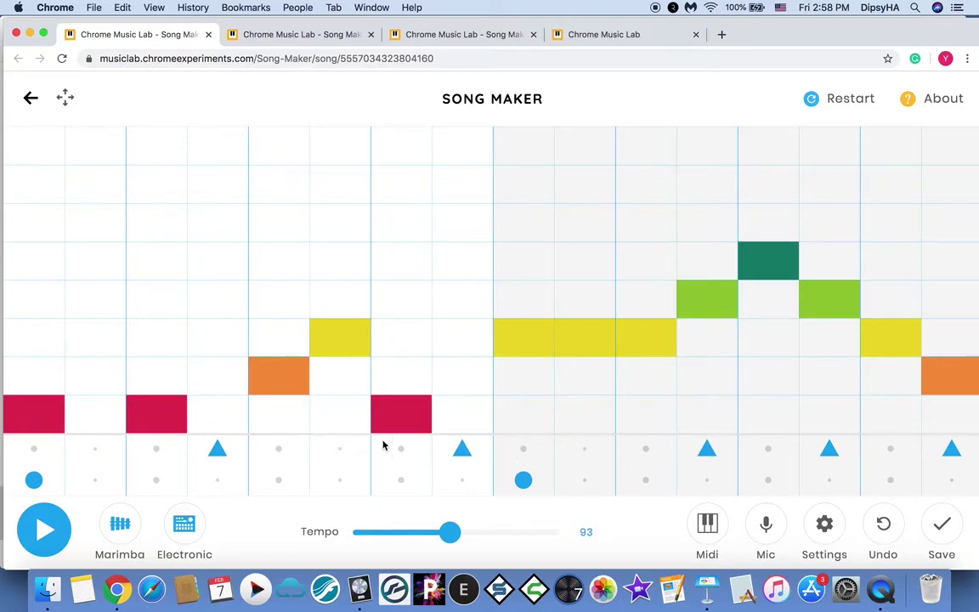
pyautogui.click(462, 448)
pyautogui.click(218, 448)
pyautogui.click(279, 448)
pyautogui.click(708, 448)
pyautogui.click(830, 448)
pyautogui.click(951, 450)
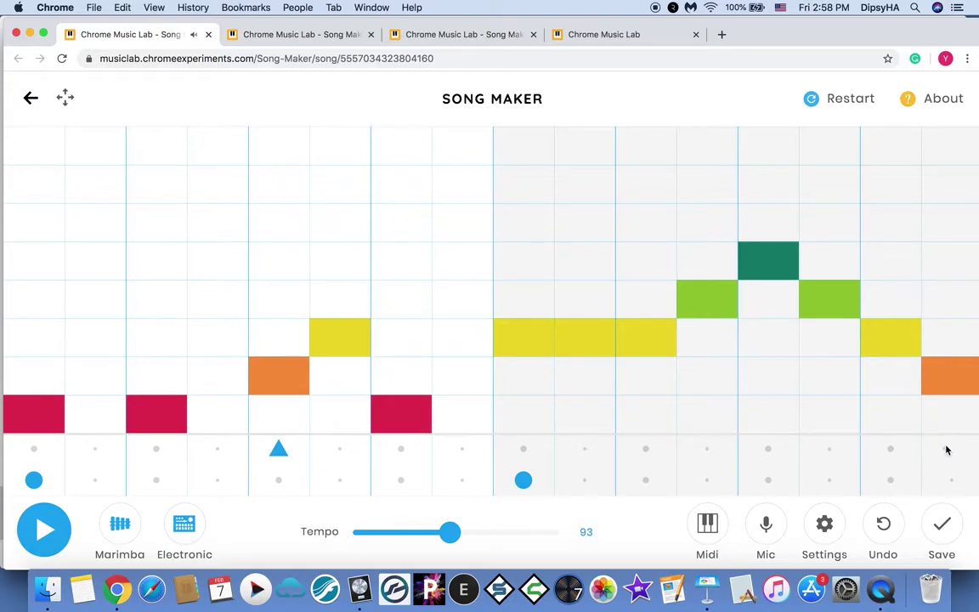
pyautogui.click(770, 451)
# Add an irregular pattern of bass circles across both bars and play it
pyautogui.click(96, 481)
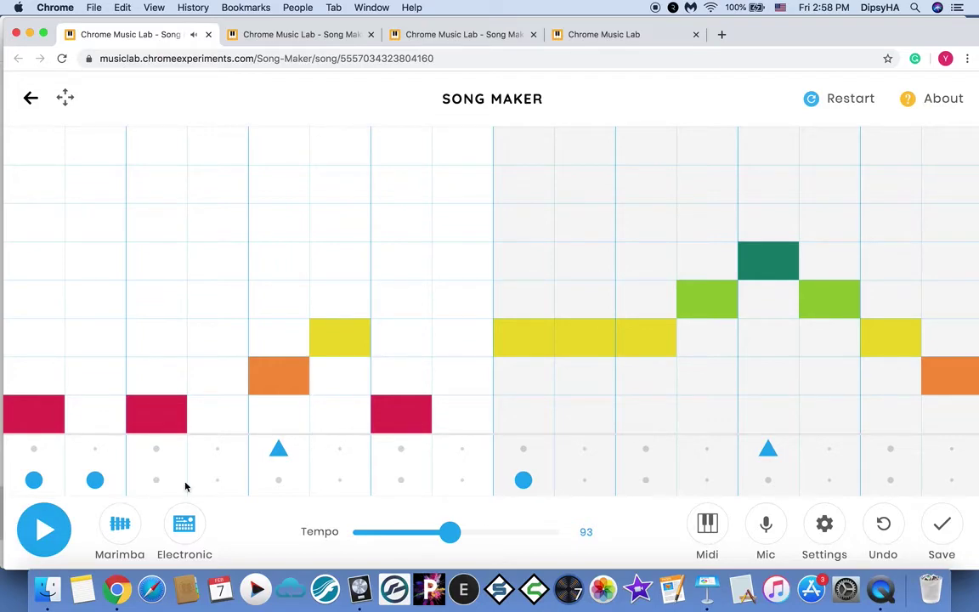
pyautogui.click(338, 481)
pyautogui.click(585, 480)
pyautogui.click(646, 481)
pyautogui.click(830, 480)
pyautogui.click(47, 530)
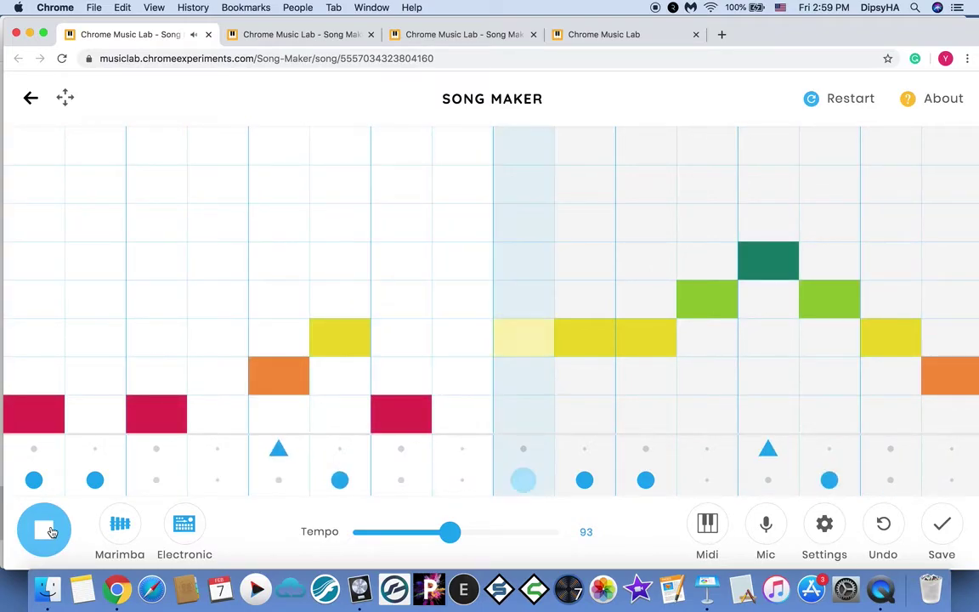
pyautogui.click(51, 531)
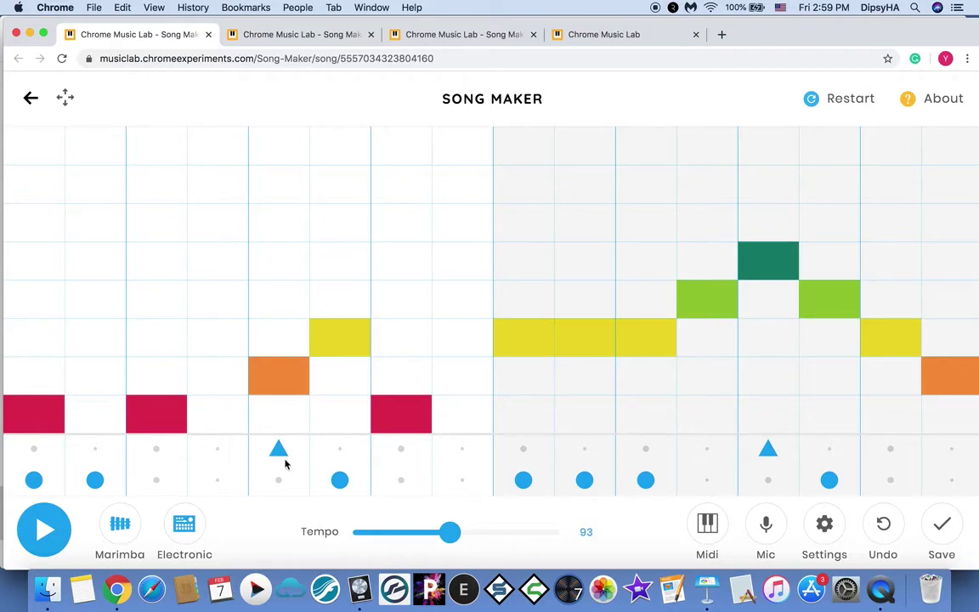
# Remove the extra bass circles, leaving only the one on the first beat
pyautogui.click(94, 487)
pyautogui.click(346, 482)
pyautogui.click(524, 481)
pyautogui.click(585, 481)
pyautogui.click(646, 481)
pyautogui.click(830, 481)
pyautogui.press('super+Tab')
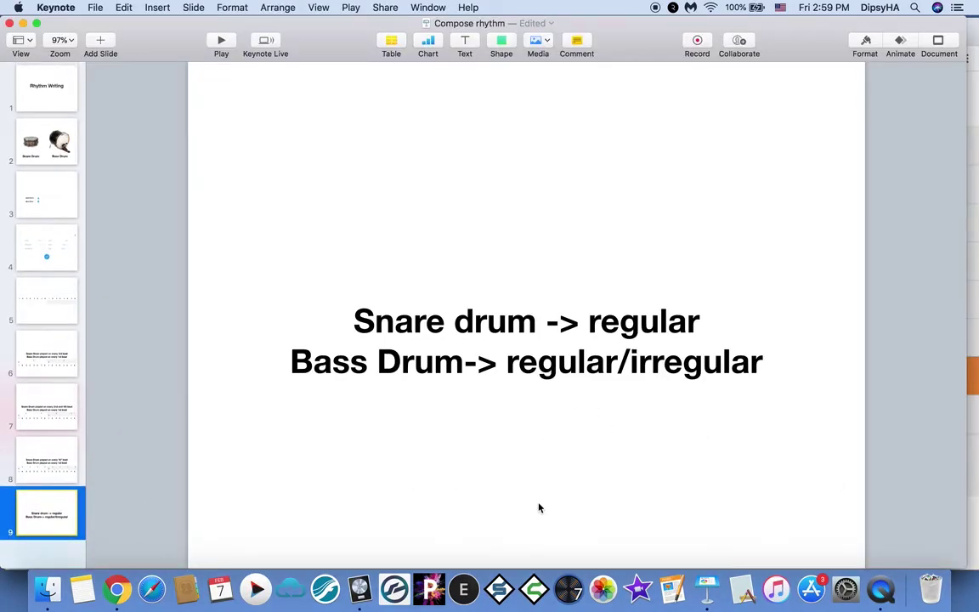
pyautogui.press('super+Tab')
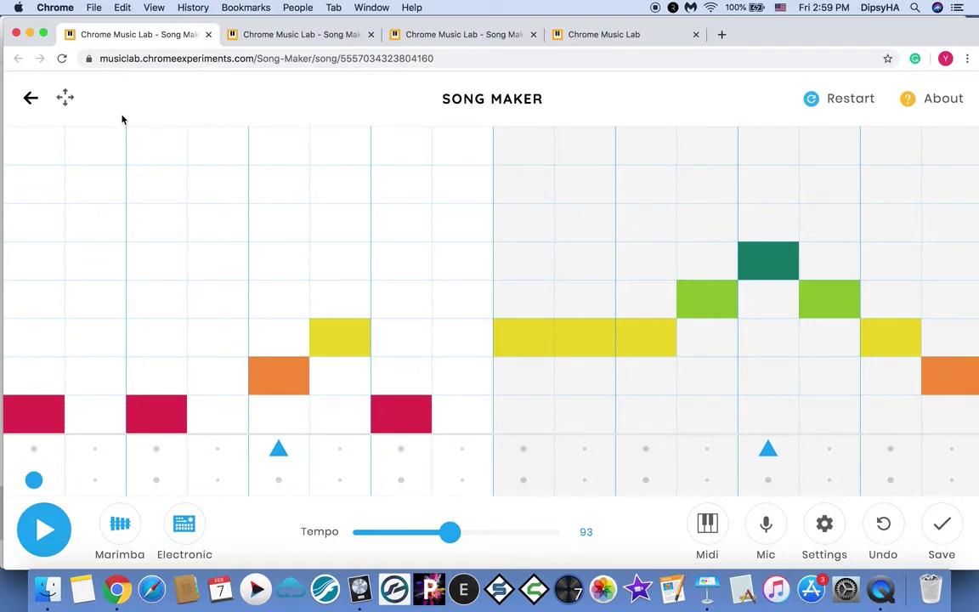
# Go back from Song Maker, confirming 'Yes, I'm sure' to discard the unsaved song
pyautogui.click(32, 99)
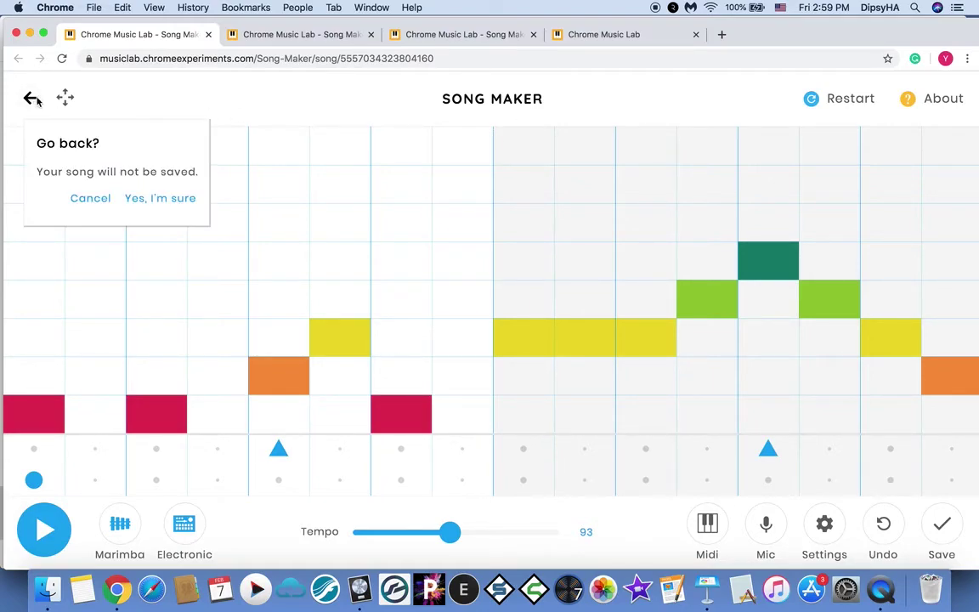
pyautogui.click(170, 199)
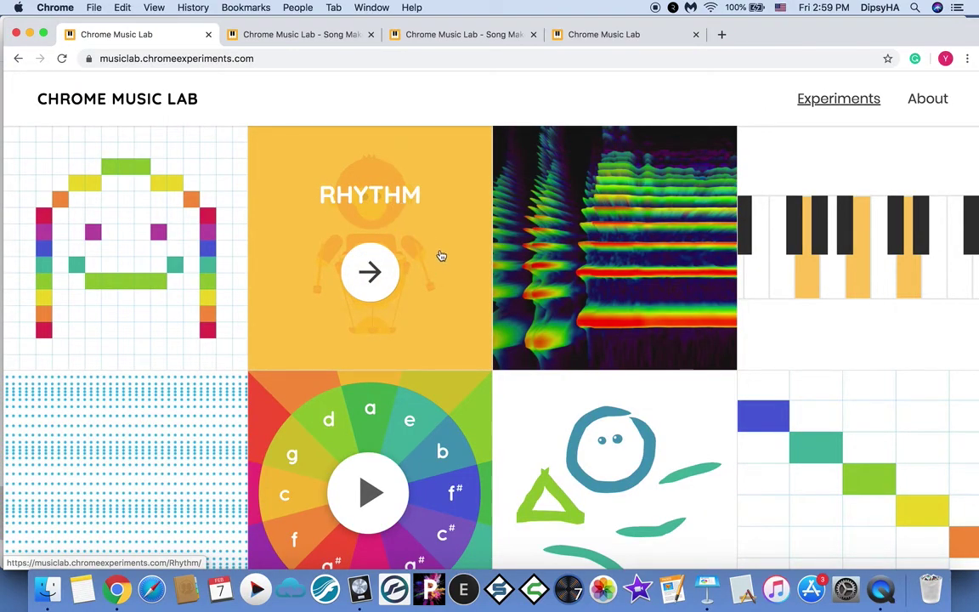
# Open Rhythm and add two off-beat triangle notes to the monkey drummers' beat, playing it before and after
pyautogui.click(431, 248)
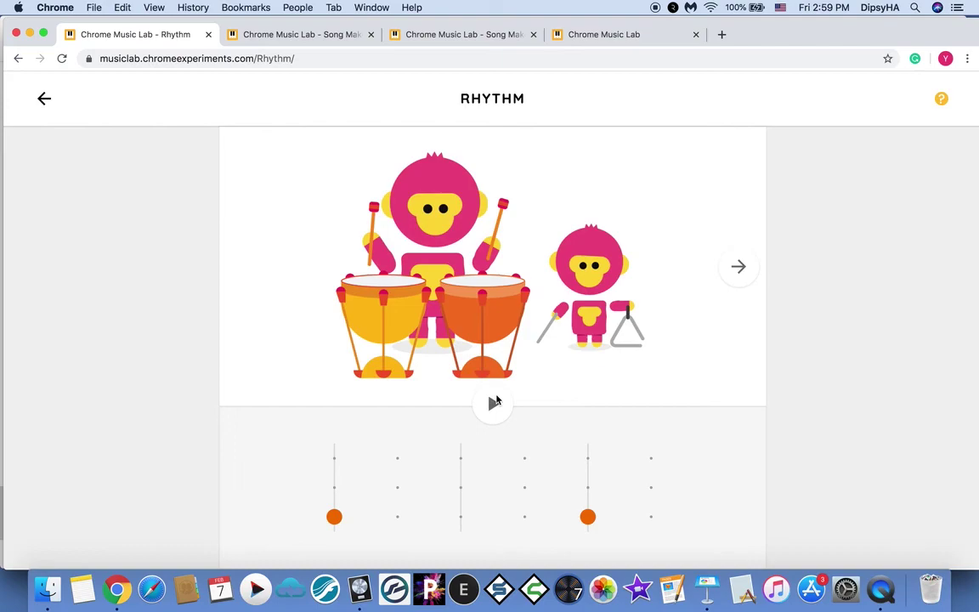
pyautogui.click(494, 405)
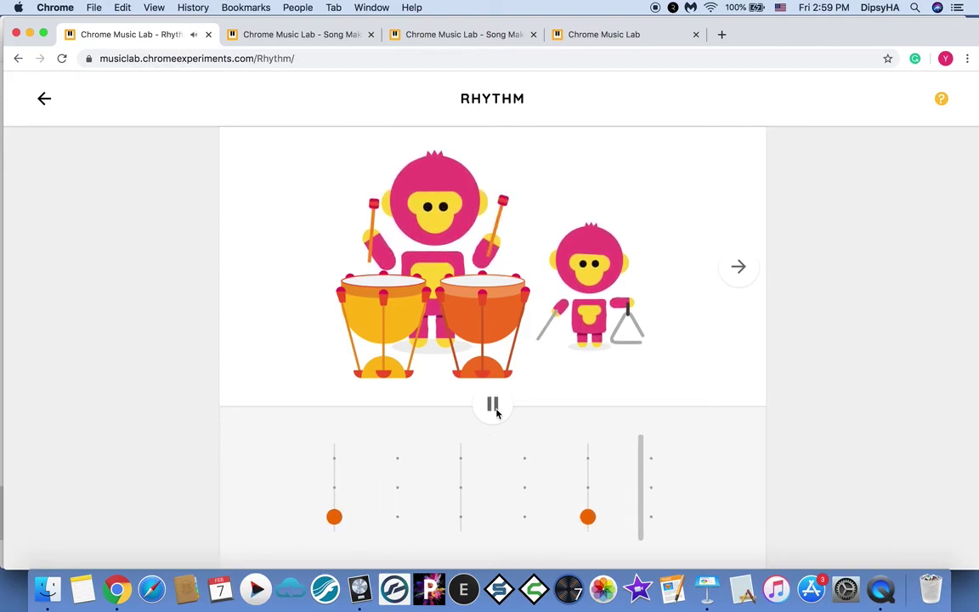
pyautogui.click(494, 406)
pyautogui.click(397, 458)
pyautogui.click(525, 458)
pyautogui.click(493, 405)
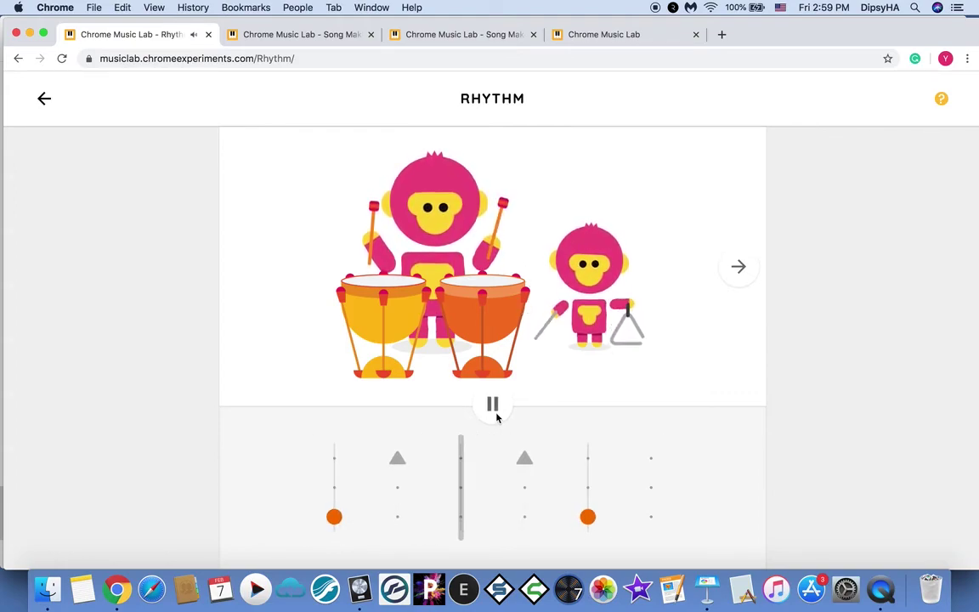
pyautogui.click(496, 412)
# In the monster drummers scene, add yellow diamonds in columns 2, 4, 6, 8, play, and add a blue note in column 3
pyautogui.click(739, 267)
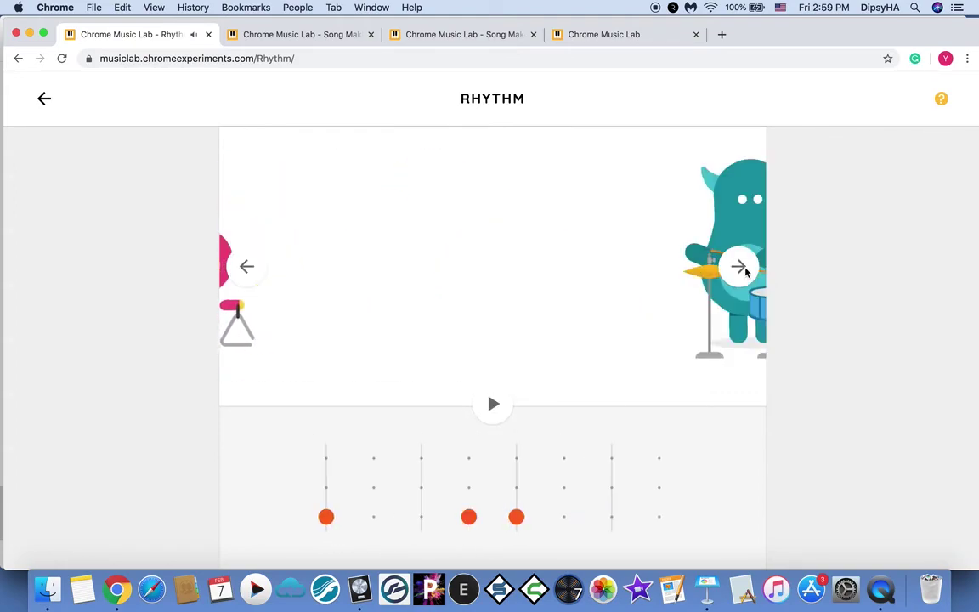
pyautogui.click(374, 459)
pyautogui.click(468, 459)
pyautogui.click(564, 459)
pyautogui.click(658, 459)
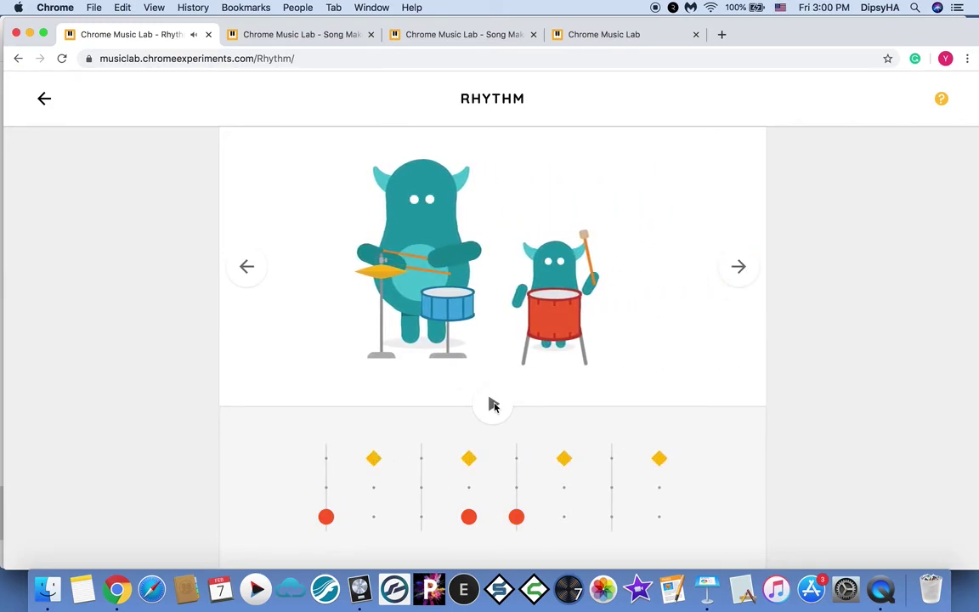
pyautogui.click(494, 405)
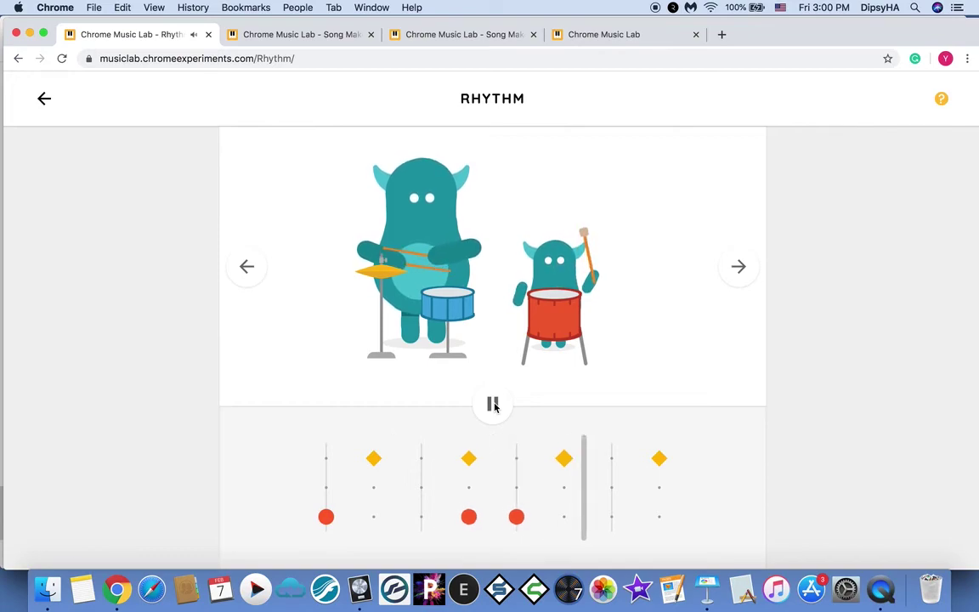
pyautogui.click(494, 405)
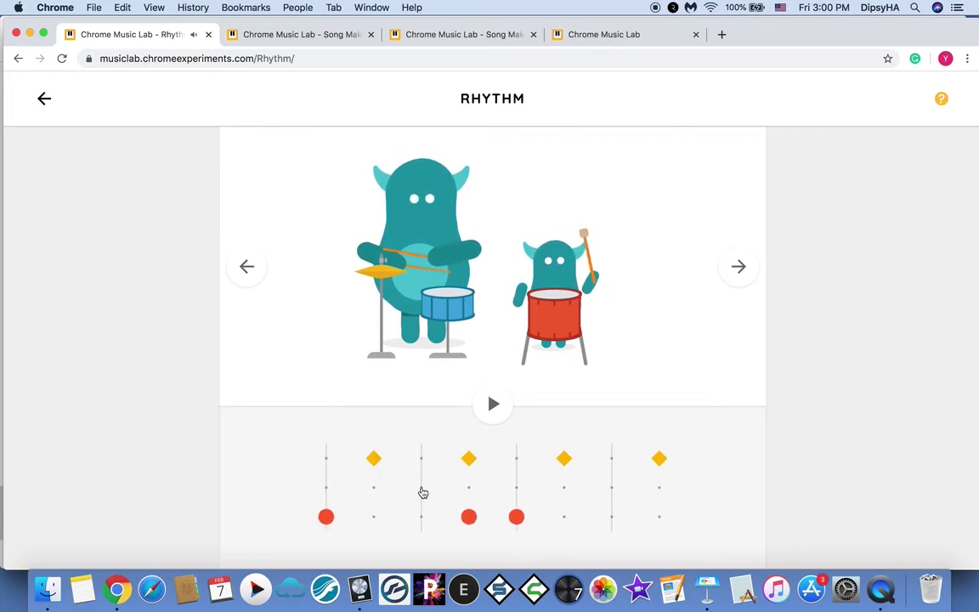
pyautogui.click(422, 487)
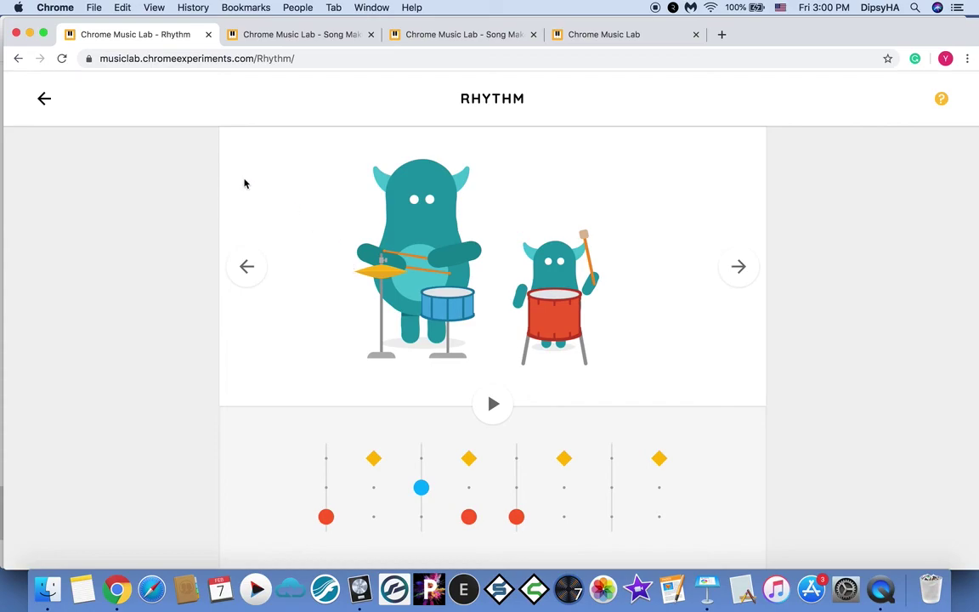
pyautogui.click(317, 34)
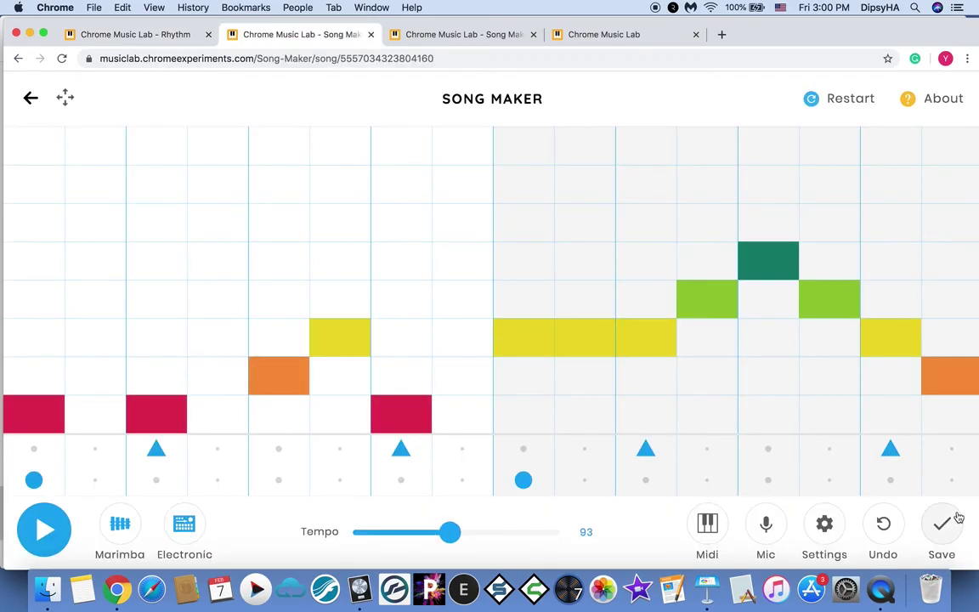
# Return to the Chrome Music Lab – Rhythm tab, then bring Keynote to the front
pyautogui.click(145, 35)
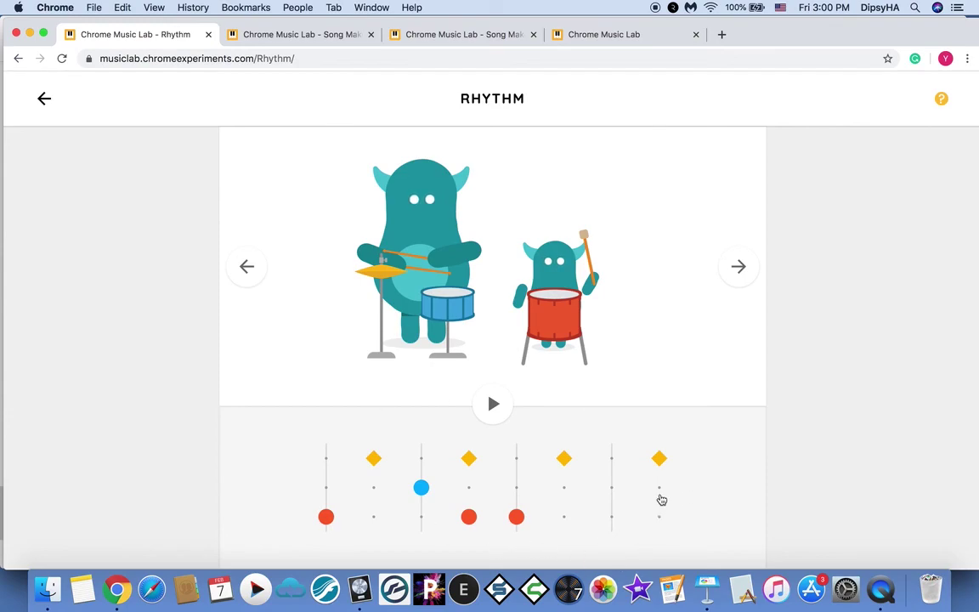
pyautogui.click(706, 589)
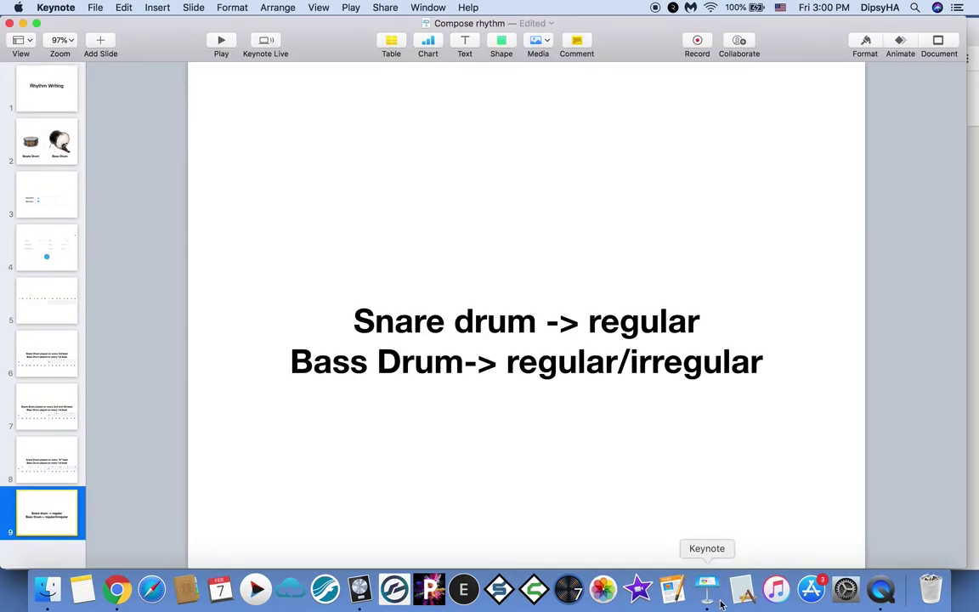